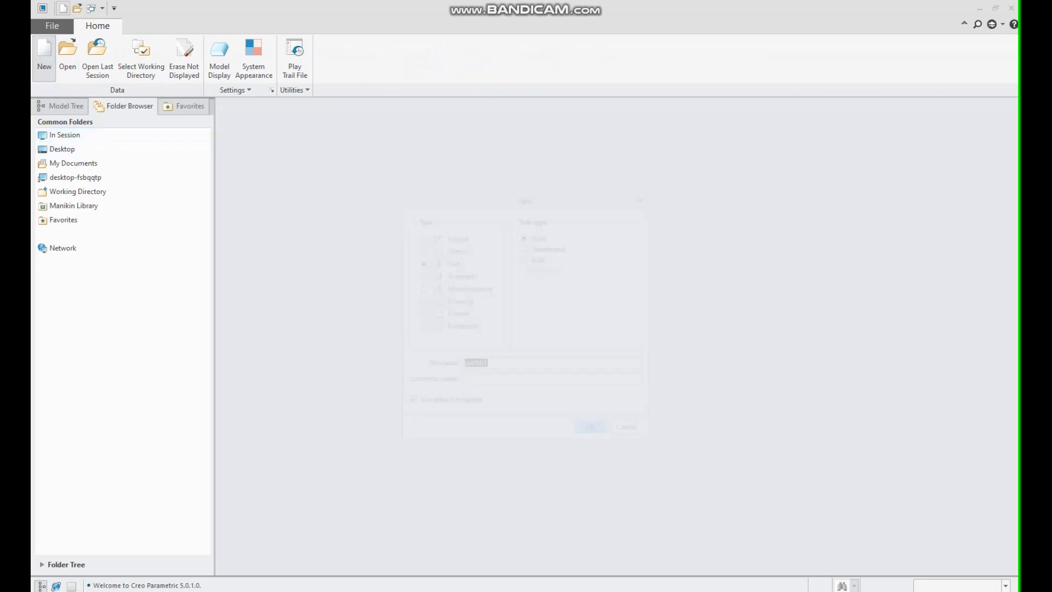
# Create a new solid part named part_example_1 without the default template, using the mmns_part_solid template.
pyautogui.click(44, 55)
pyautogui.write('part_example_1')
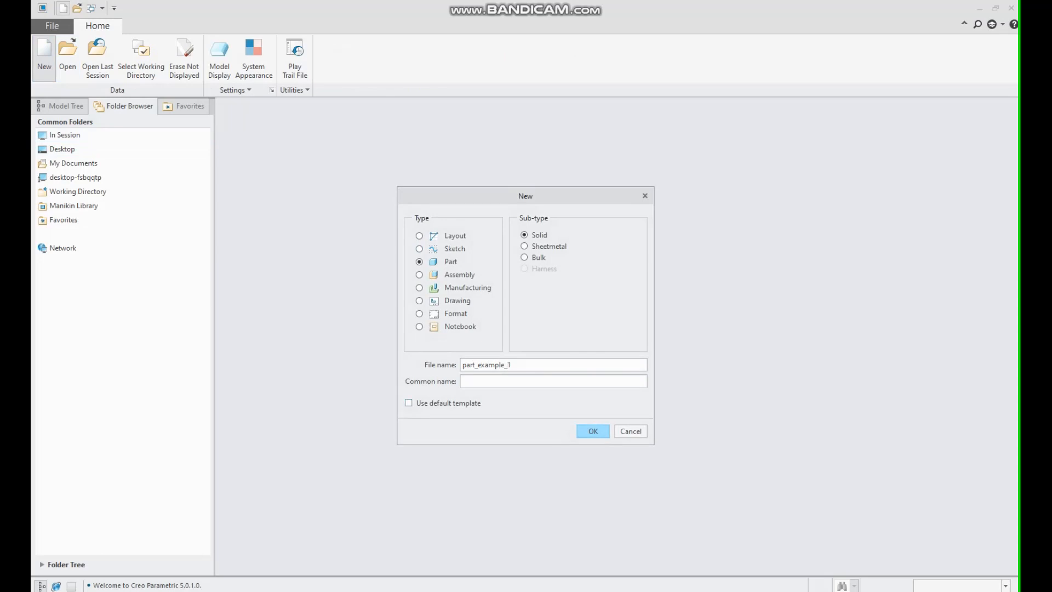
pyautogui.press('Return')
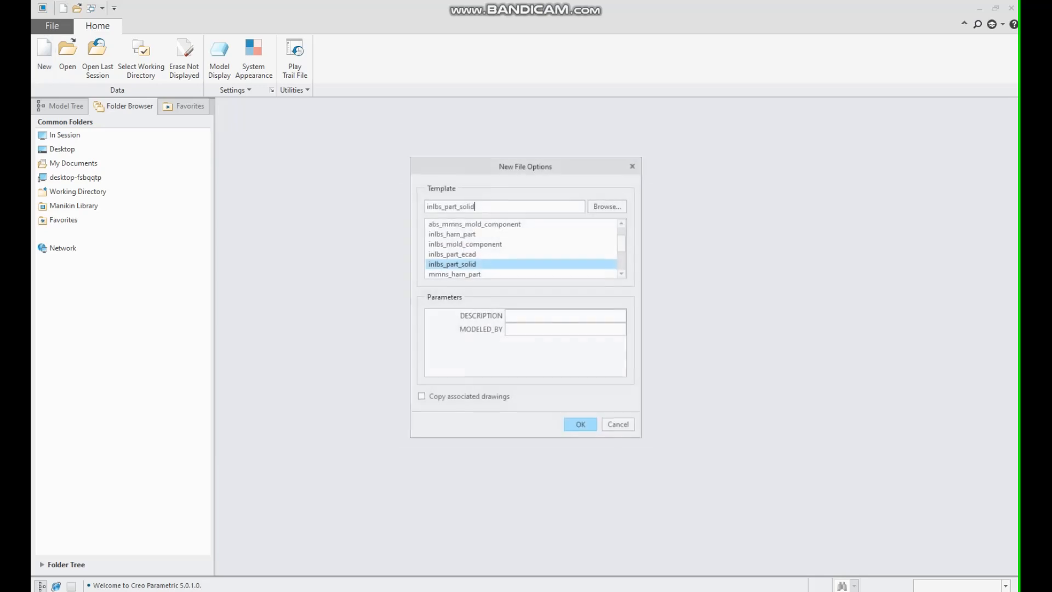
pyautogui.scroll(-2, 521, 249)
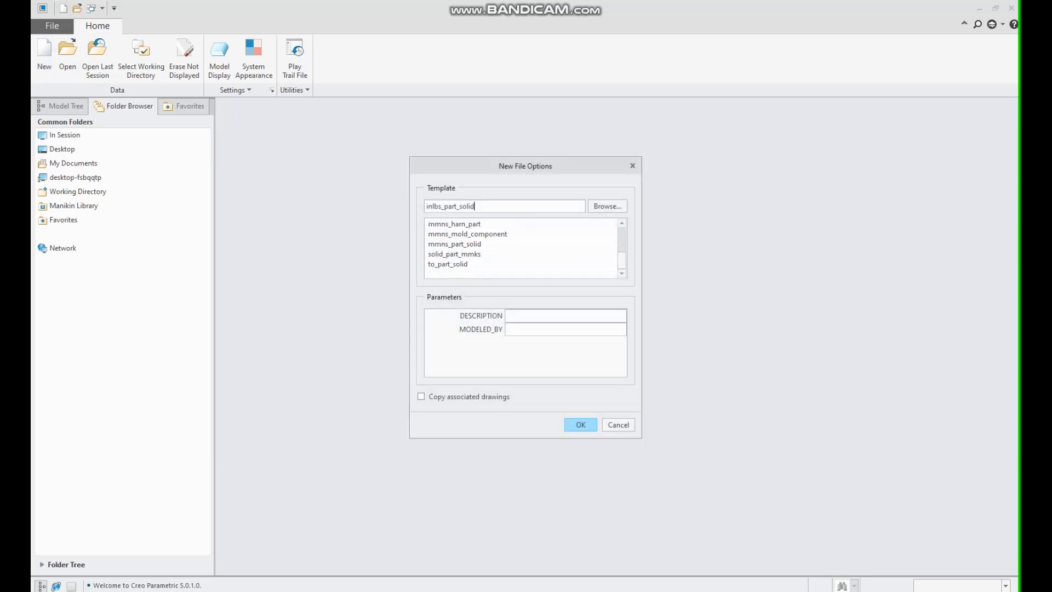
pyautogui.click(499, 264)
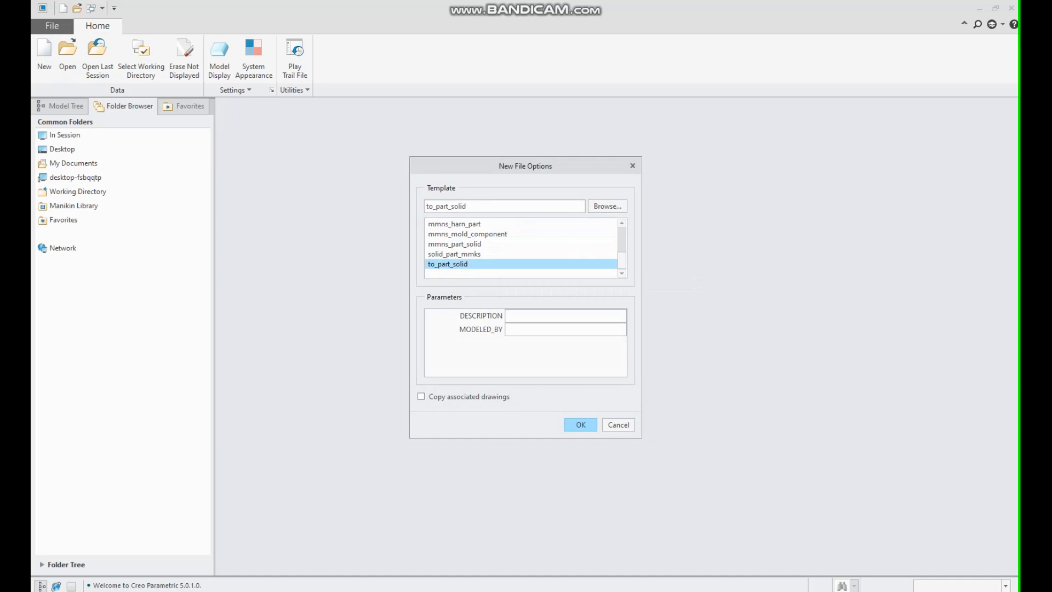
pyautogui.click(455, 244)
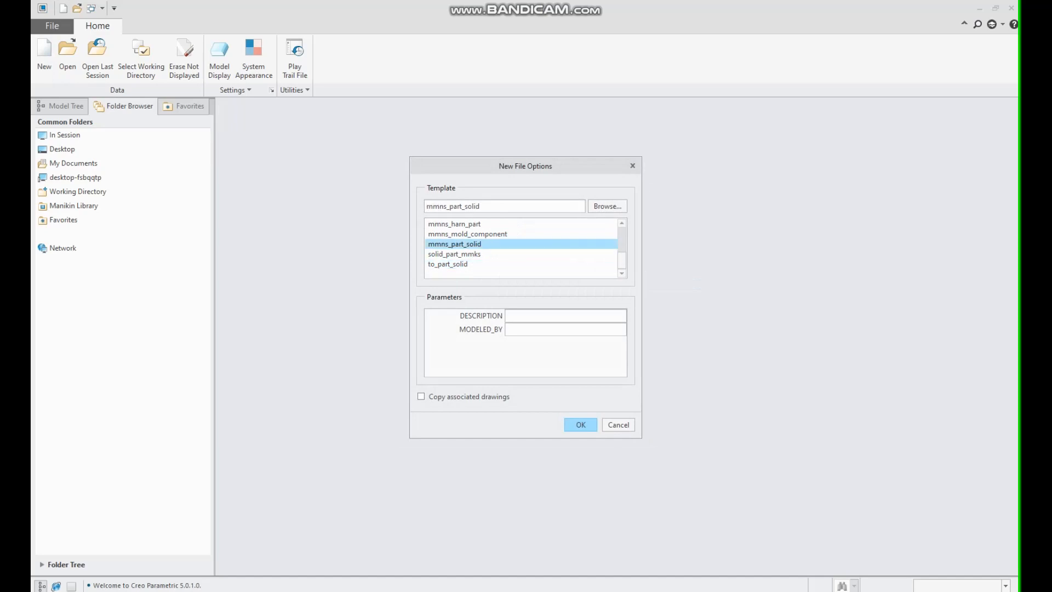
pyautogui.press('Return')
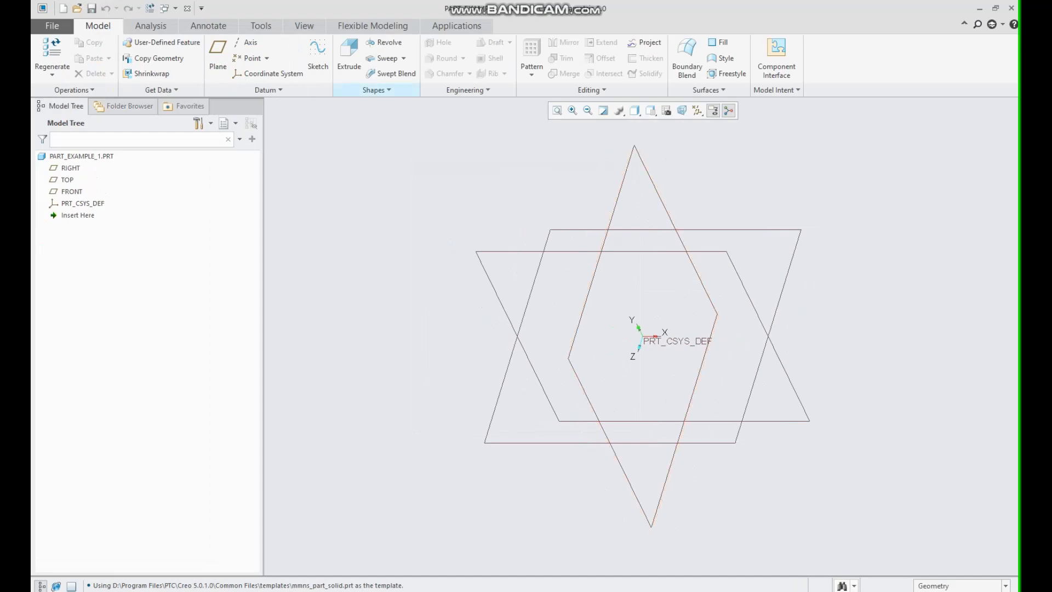
# Start an extrusion sketched on the TOP plane and draw a circle centred on the origin with a 110 mm diameter.
pyautogui.click(349, 55)
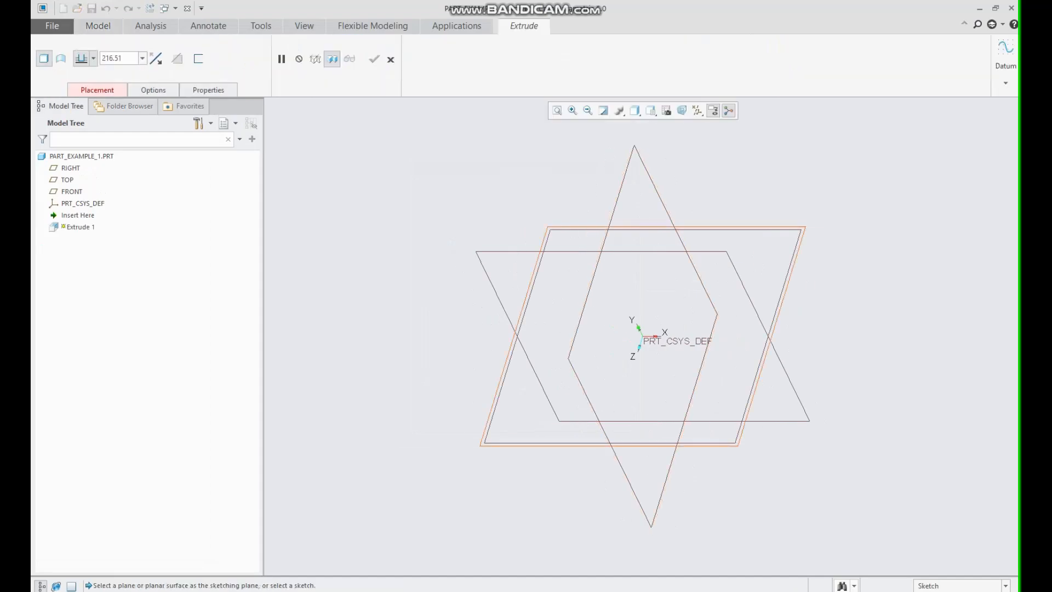
pyautogui.click(547, 228)
pyautogui.click(667, 110)
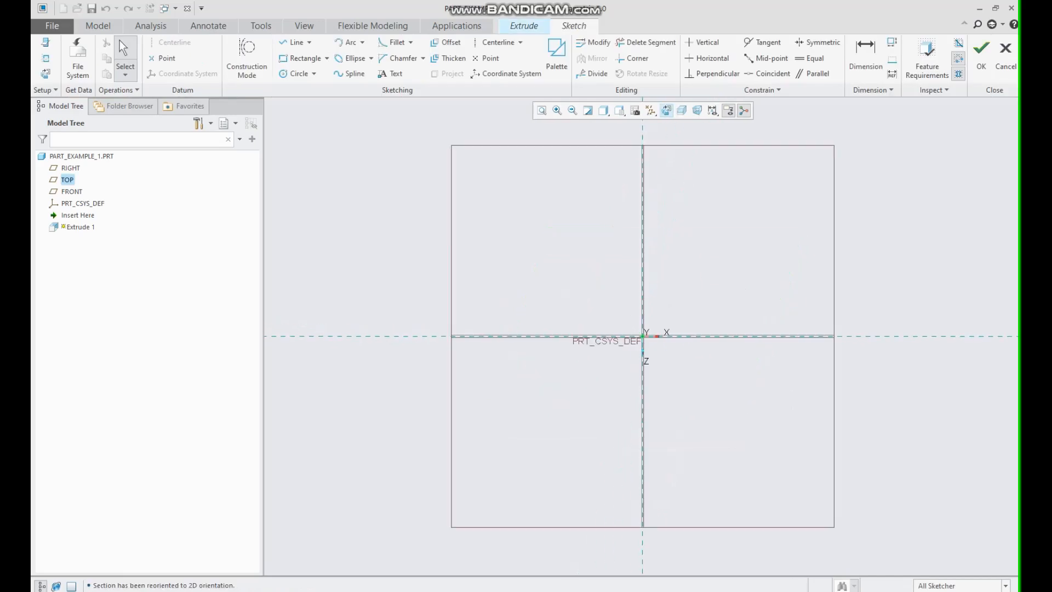
pyautogui.click(296, 74)
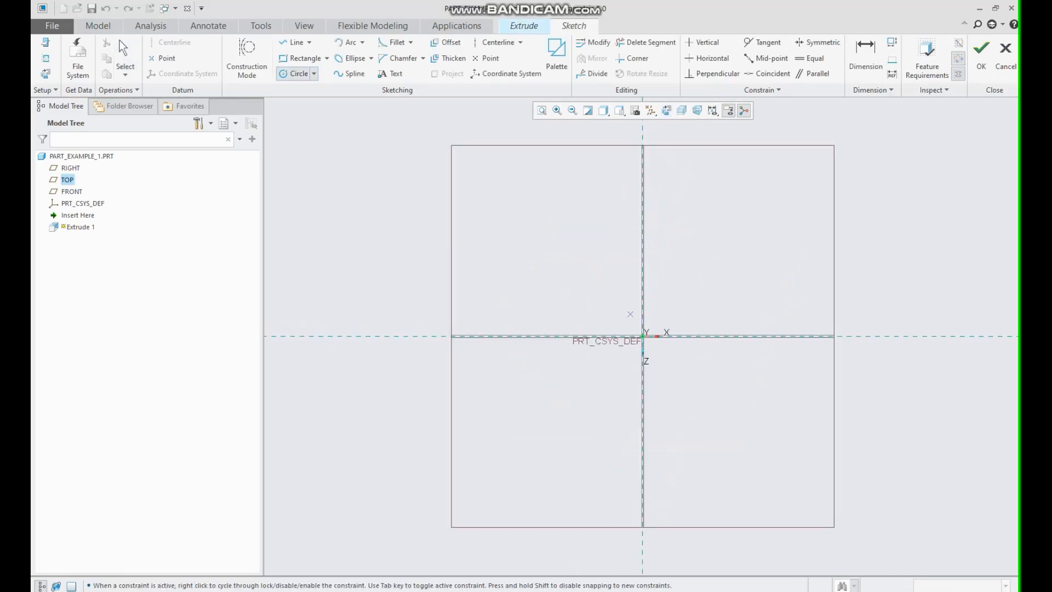
pyautogui.click(643, 336)
pyautogui.click(601, 239)
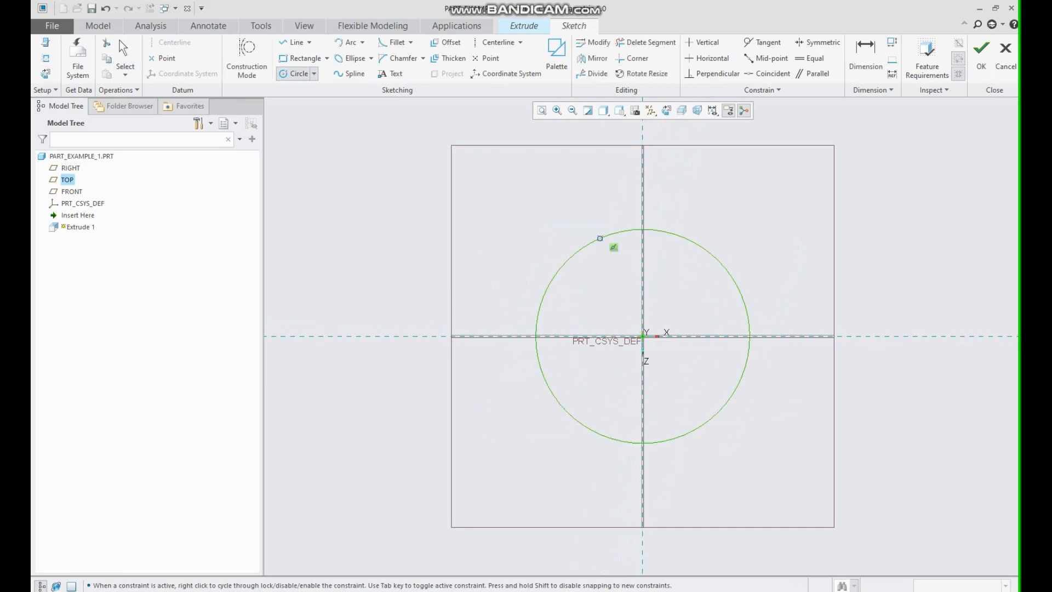
pyautogui.click(124, 49)
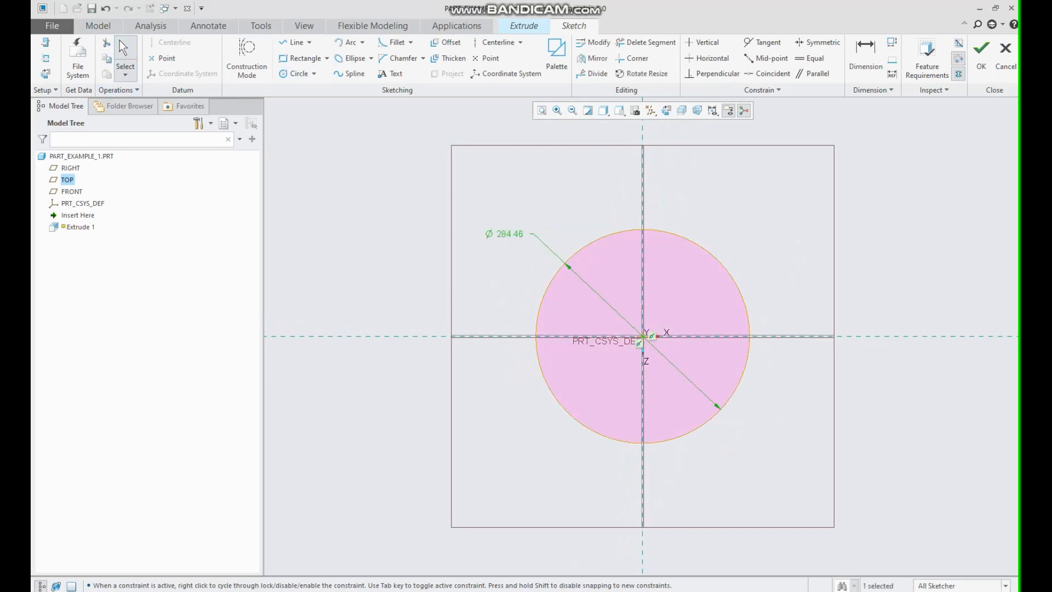
pyautogui.doubleClick(509, 234)
pyautogui.write('110')
pyautogui.press('Return')
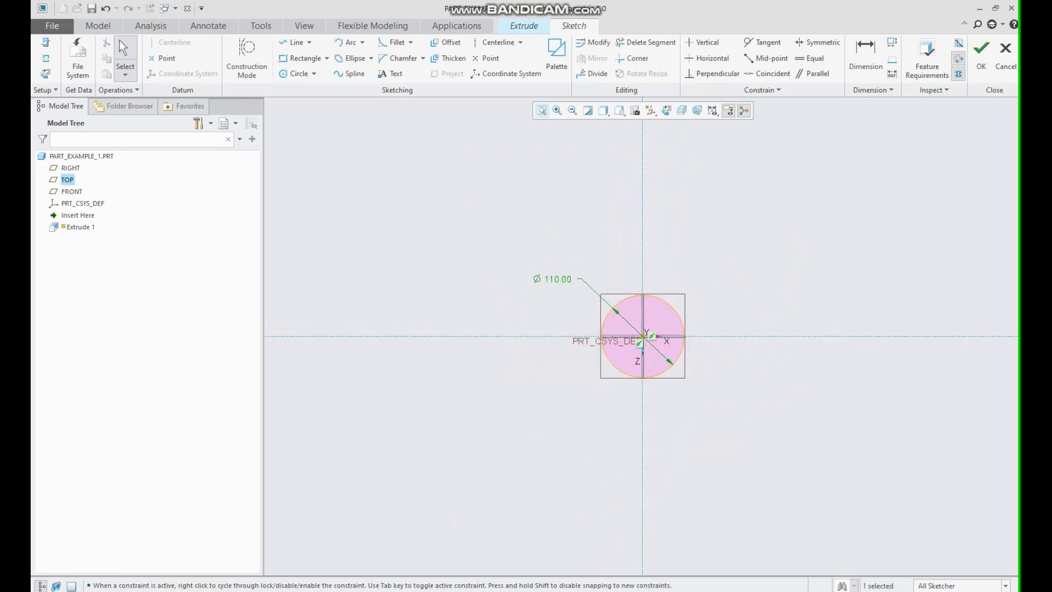
# Draw a horizontal line across the circle and set its distance above the centre to 45 mm.
pyautogui.click(542, 110)
pyautogui.press('l')
pyautogui.click(401, 202)
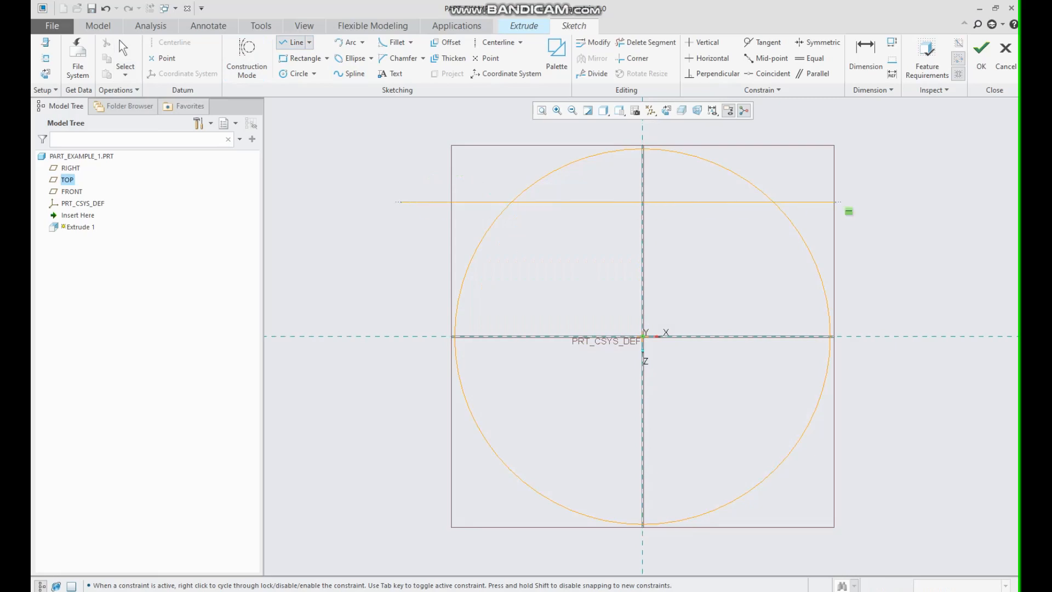
pyautogui.click(885, 202)
pyautogui.click(122, 49)
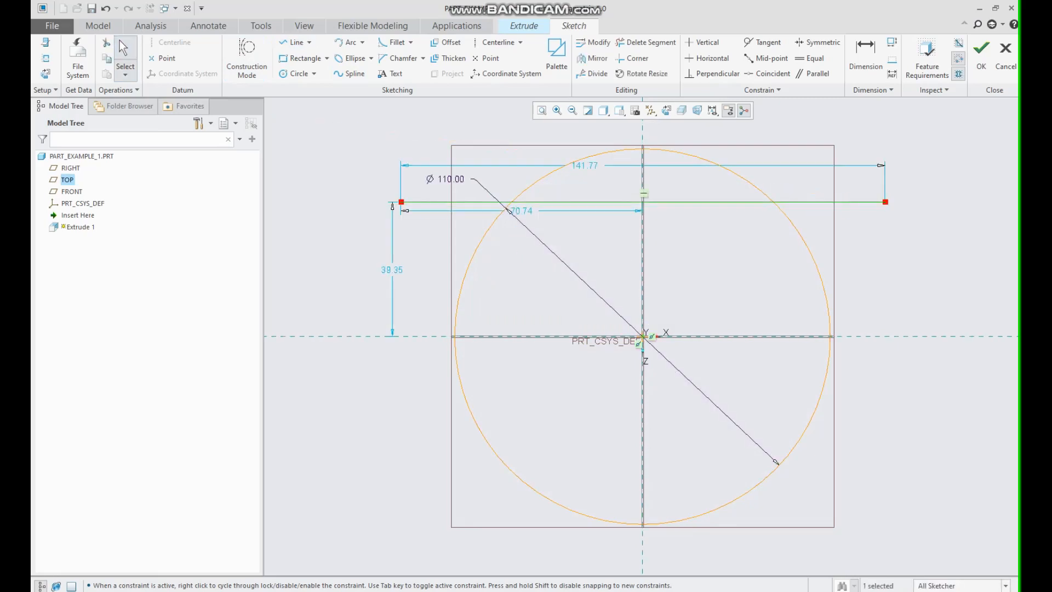
pyautogui.doubleClick(392, 270)
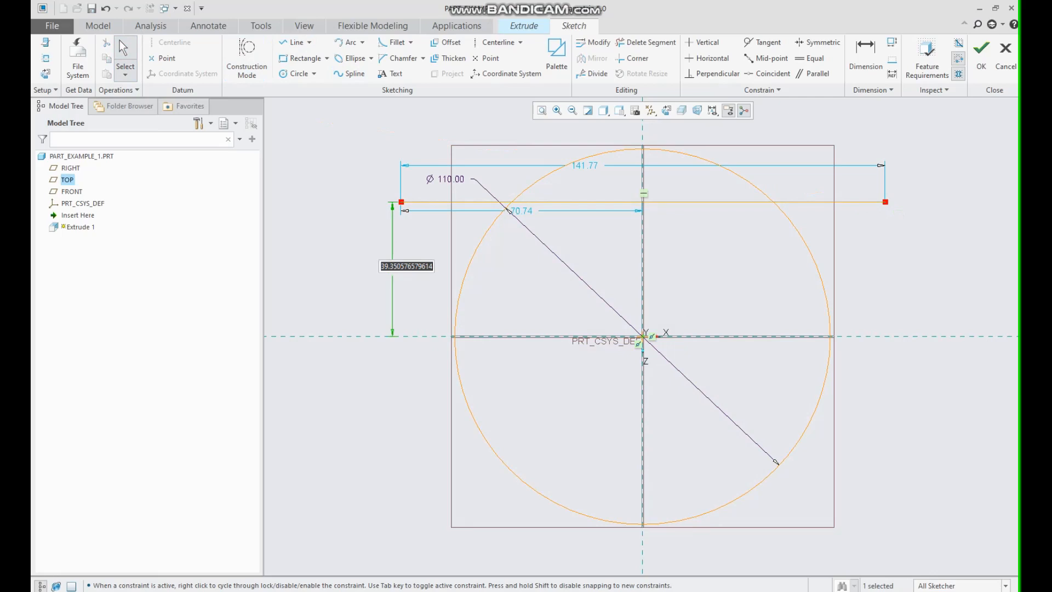
pyautogui.write('45')
pyautogui.press('Return')
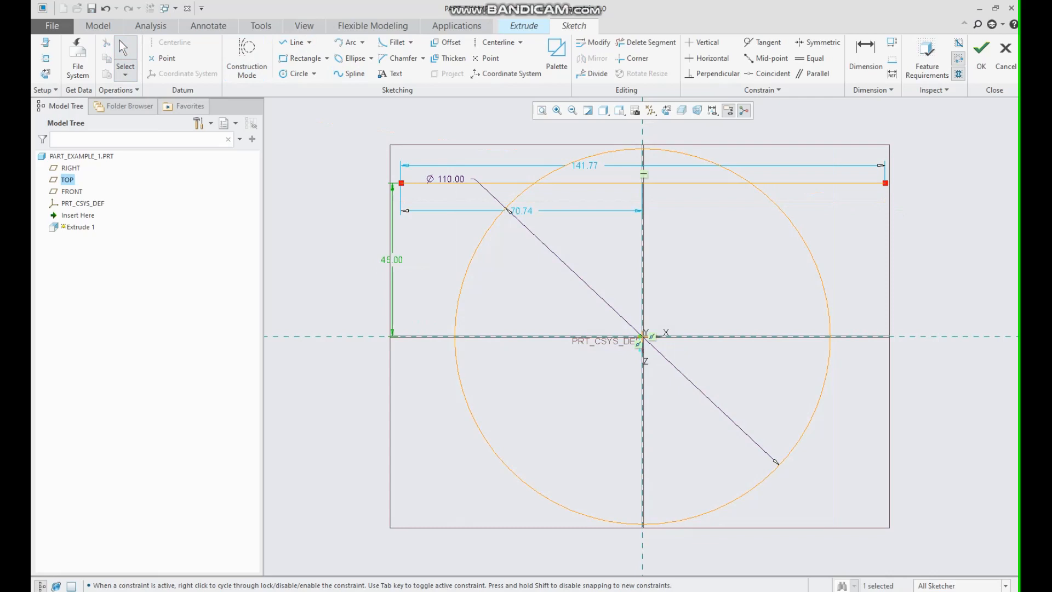
# Trim away the circle's top arc and the line's overhanging ends to leave a flat upper edge.
pyautogui.click(646, 43)
pyautogui.moveTo(412, 212)
pyautogui.mouseDown()
pyautogui.moveTo(487, 166)
pyautogui.moveTo(778, 168)
pyautogui.moveTo(883, 189)
pyautogui.mouseUp()
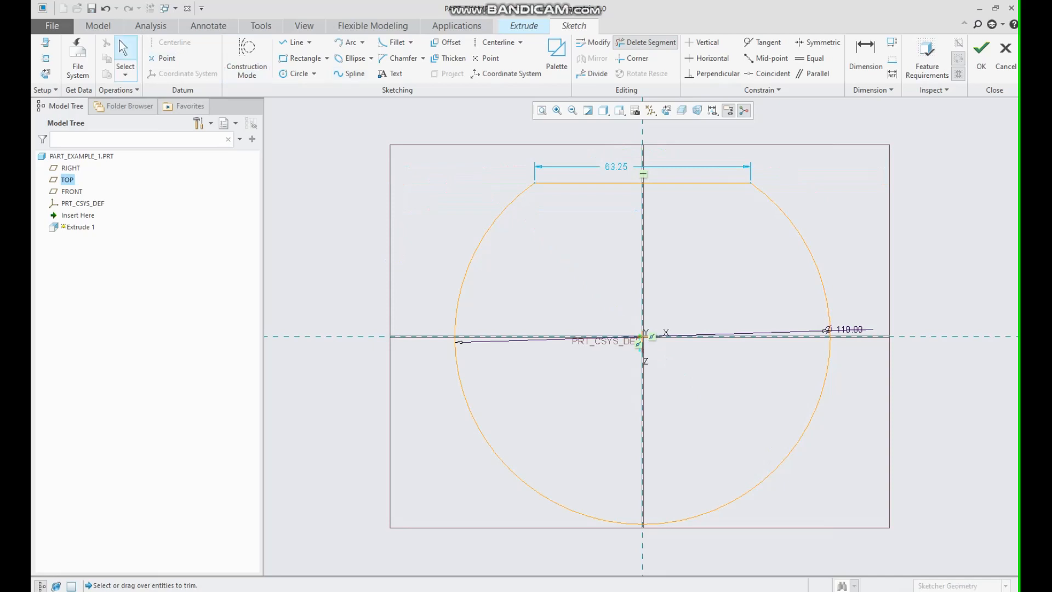
pyautogui.click(125, 49)
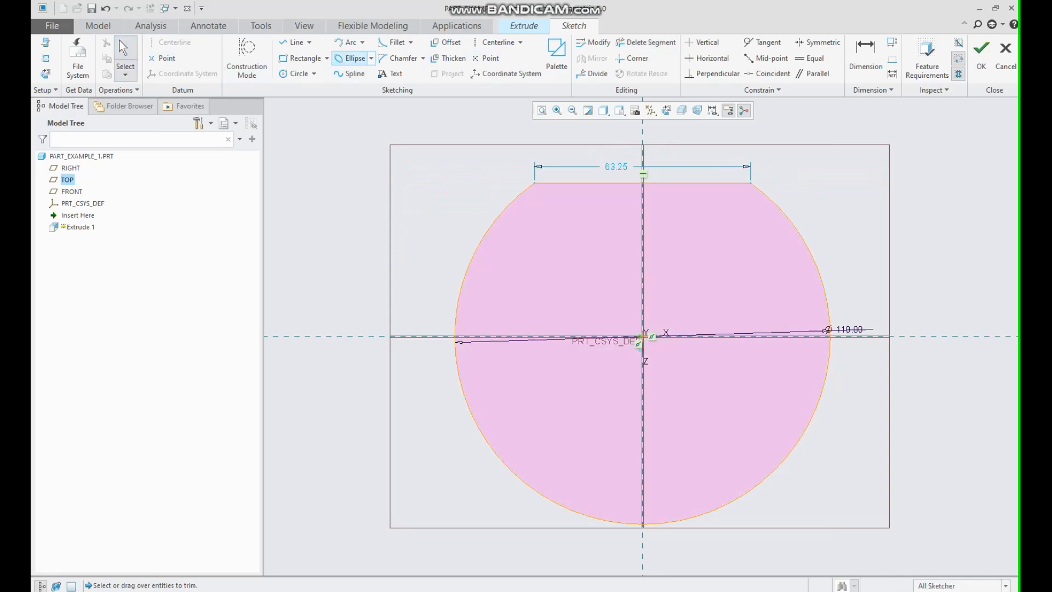
# Draw a horizontal line across the circle's lower part and set its distance below the centre to 45 mm.
pyautogui.click(294, 42)
pyautogui.click(397, 486)
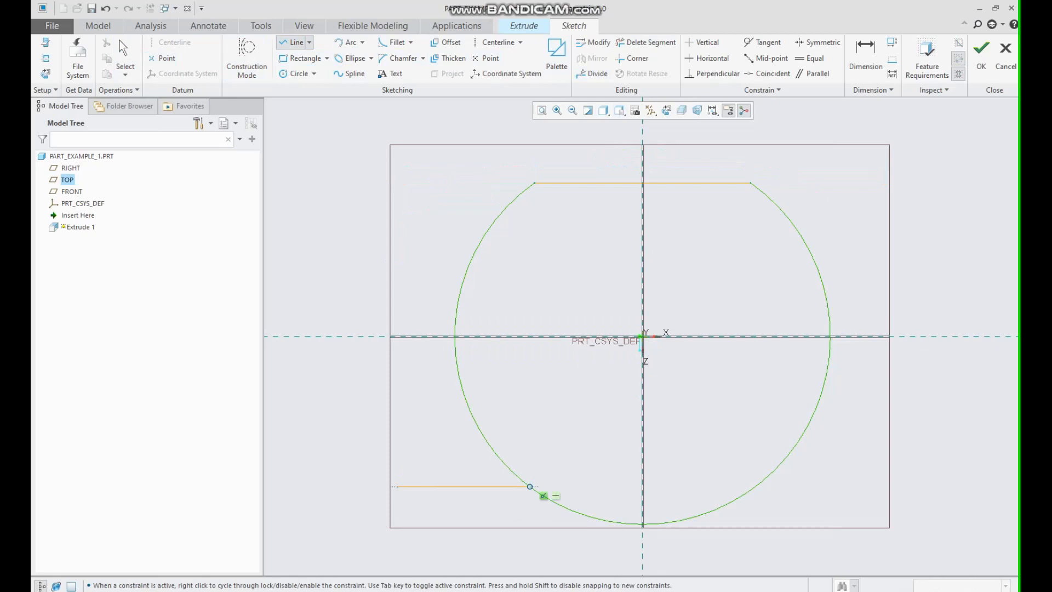
pyautogui.click(909, 487)
pyautogui.click(124, 55)
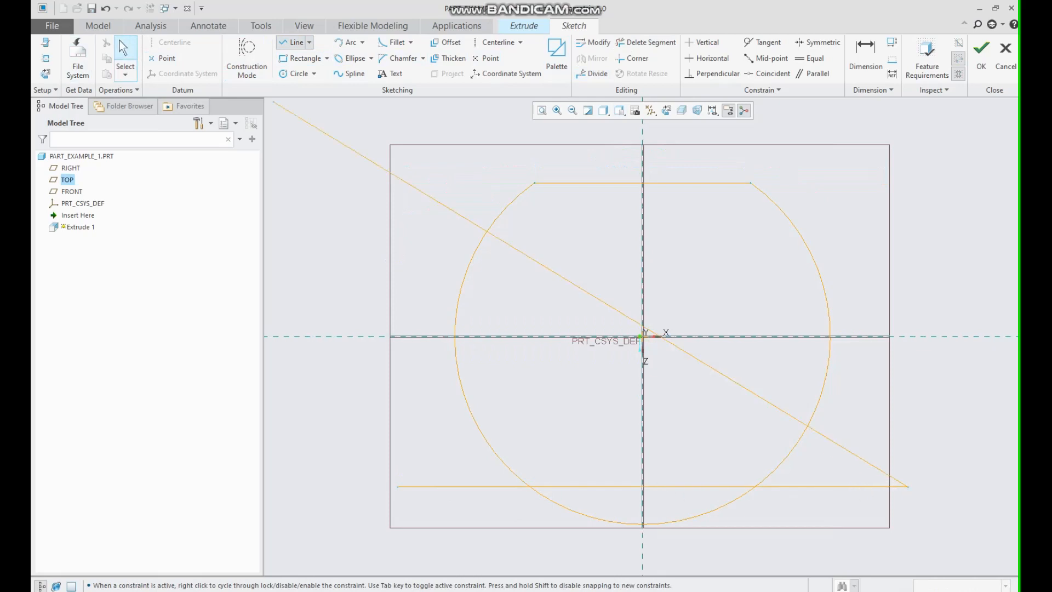
pyautogui.doubleClick(389, 482)
pyautogui.write('45')
pyautogui.press('Return')
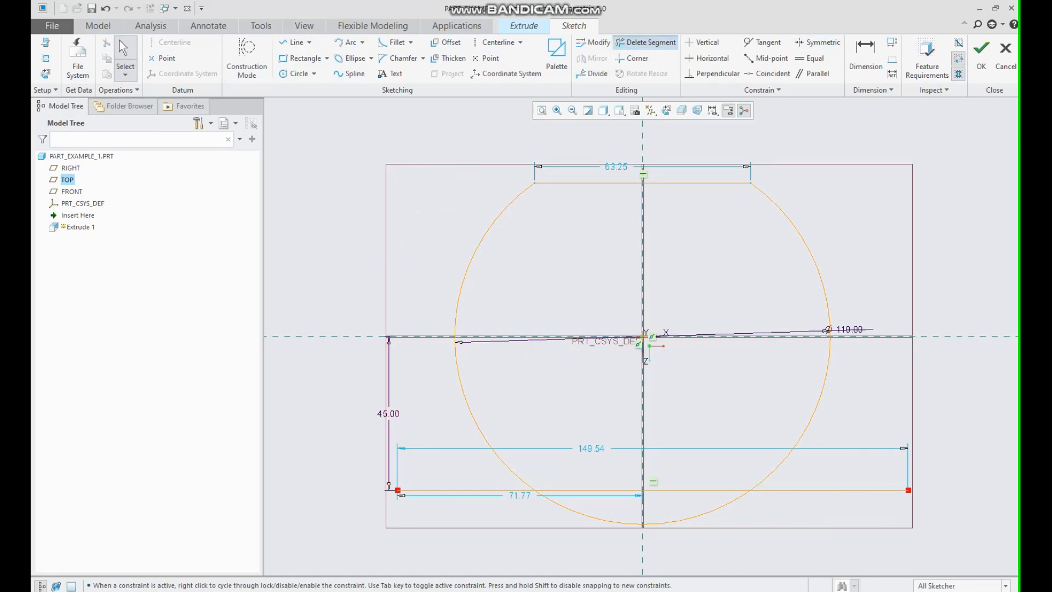
# Trim away the circle's bottom arc and the lower line's overhanging ends to leave a flat lower edge.
pyautogui.click(646, 42)
pyautogui.moveTo(427, 463)
pyautogui.mouseDown()
pyautogui.moveTo(471, 498)
pyautogui.moveTo(579, 520)
pyautogui.moveTo(786, 505)
pyautogui.moveTo(833, 485)
pyautogui.mouseUp()
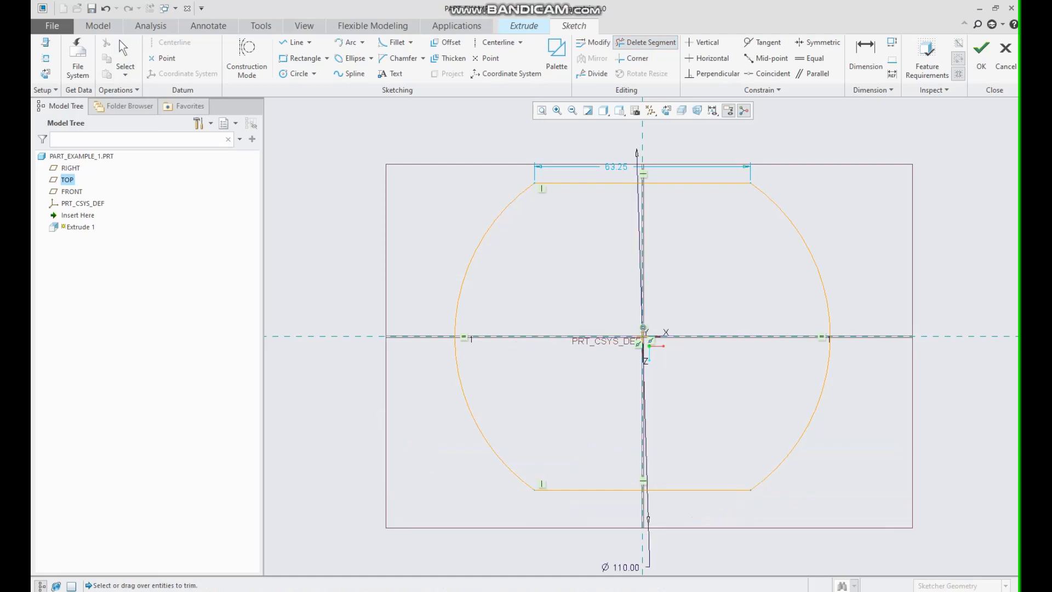
pyautogui.click(125, 55)
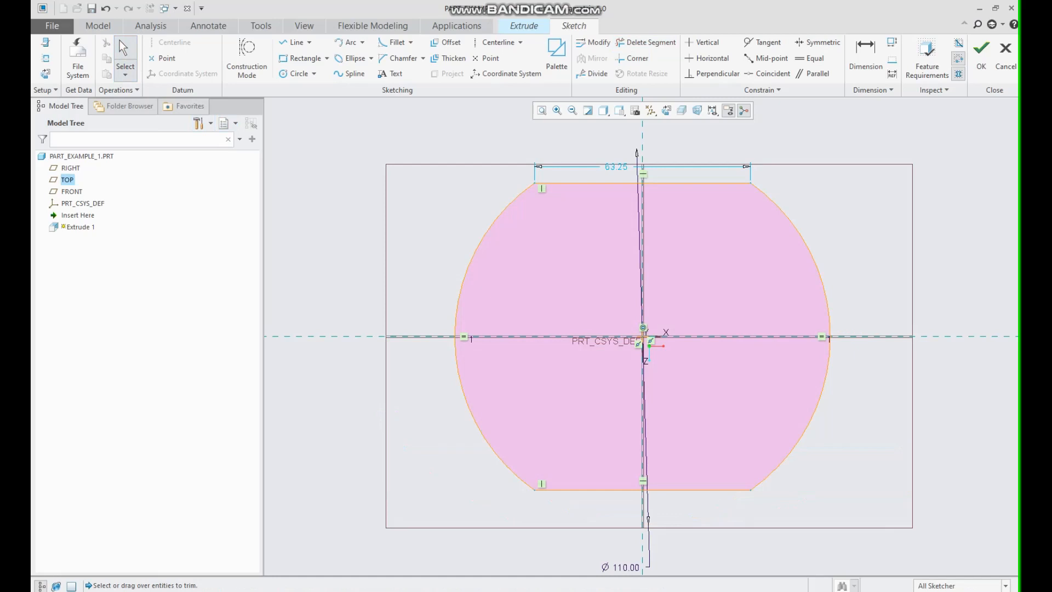
# Finish the sketch and extrude the flattened circular profile to a depth of 15 mm.
pyautogui.scroll(-1, 649, 257)
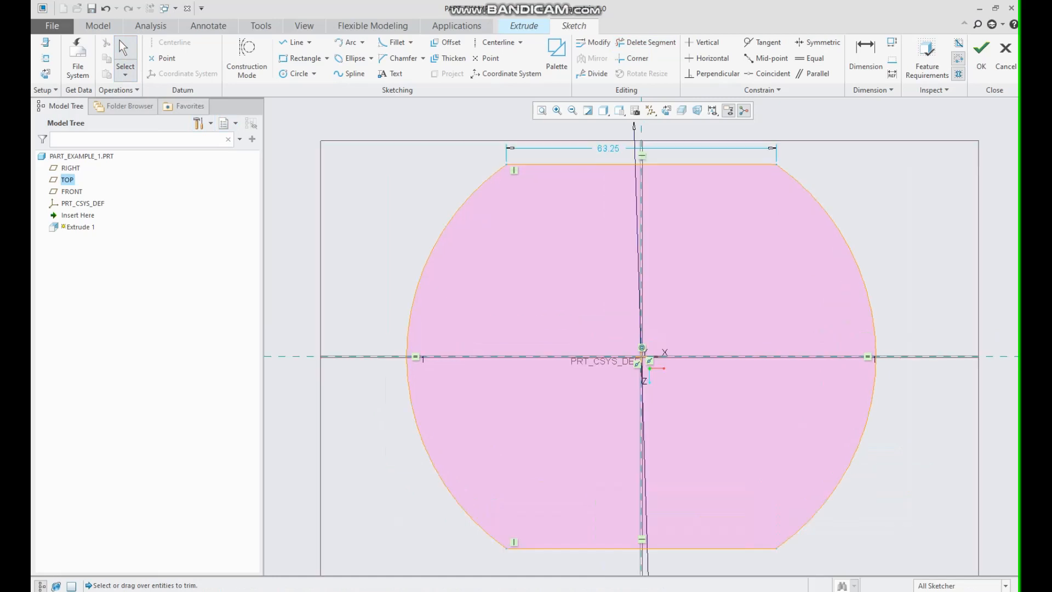
pyautogui.scroll(3, 649, 294)
pyautogui.moveTo(649, 307); pyautogui.dragTo(622, 233, button='middle')
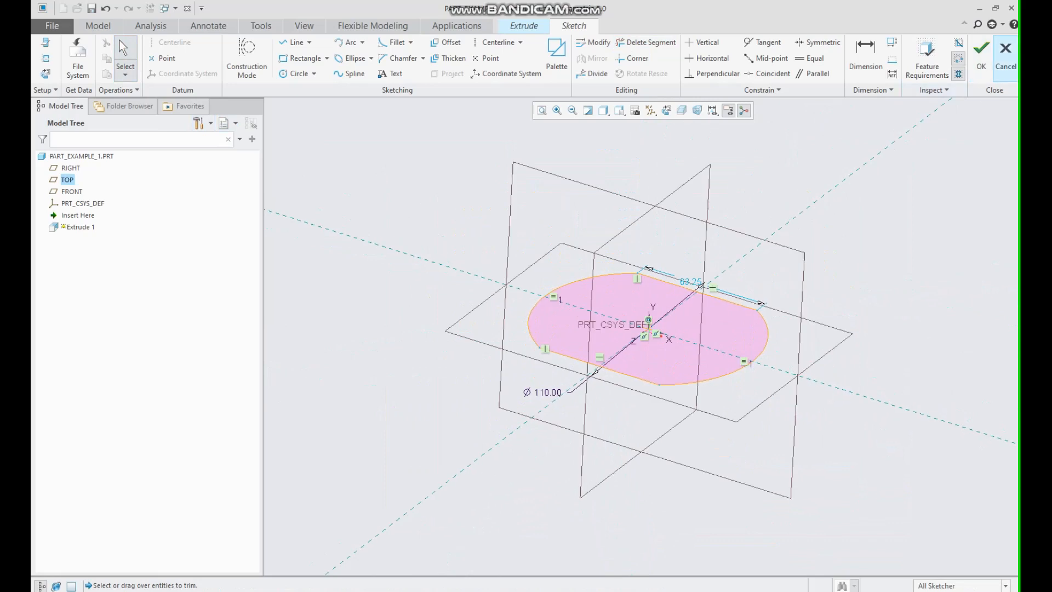
pyautogui.click(981, 58)
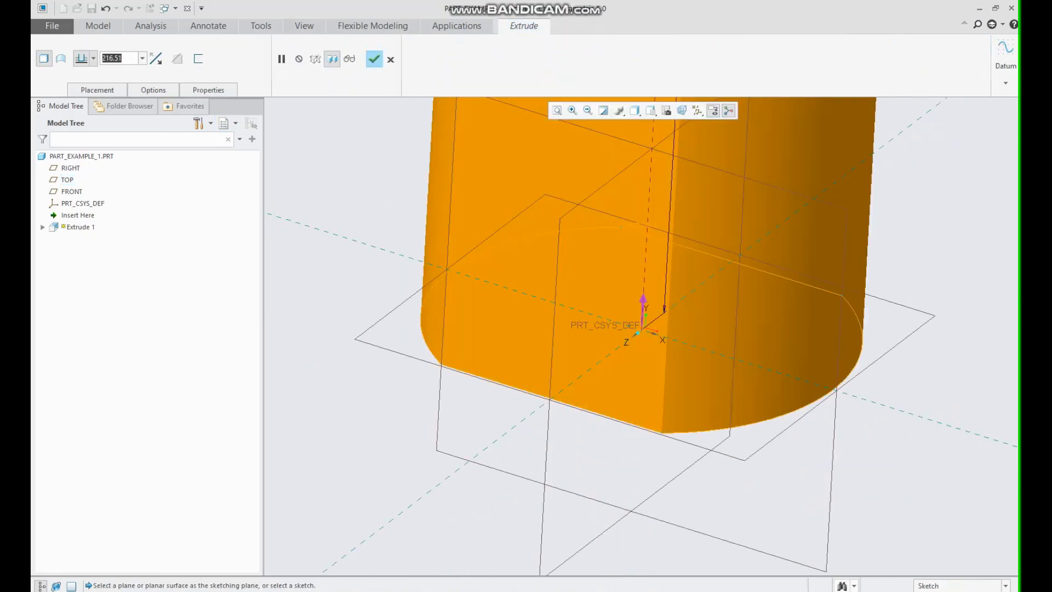
pyautogui.write('15')
pyautogui.press('Return')
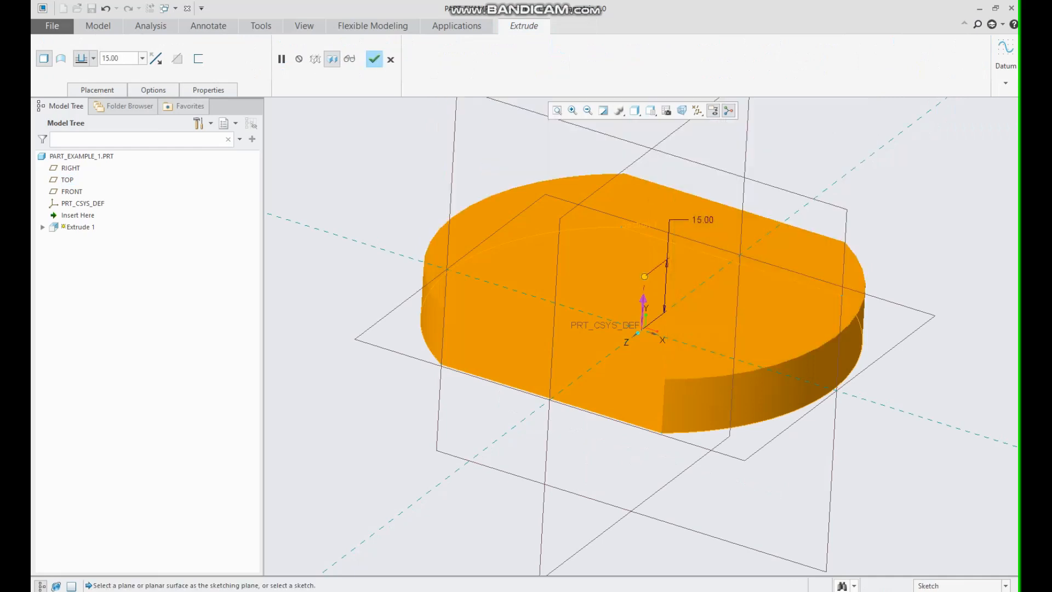
pyautogui.click(374, 60)
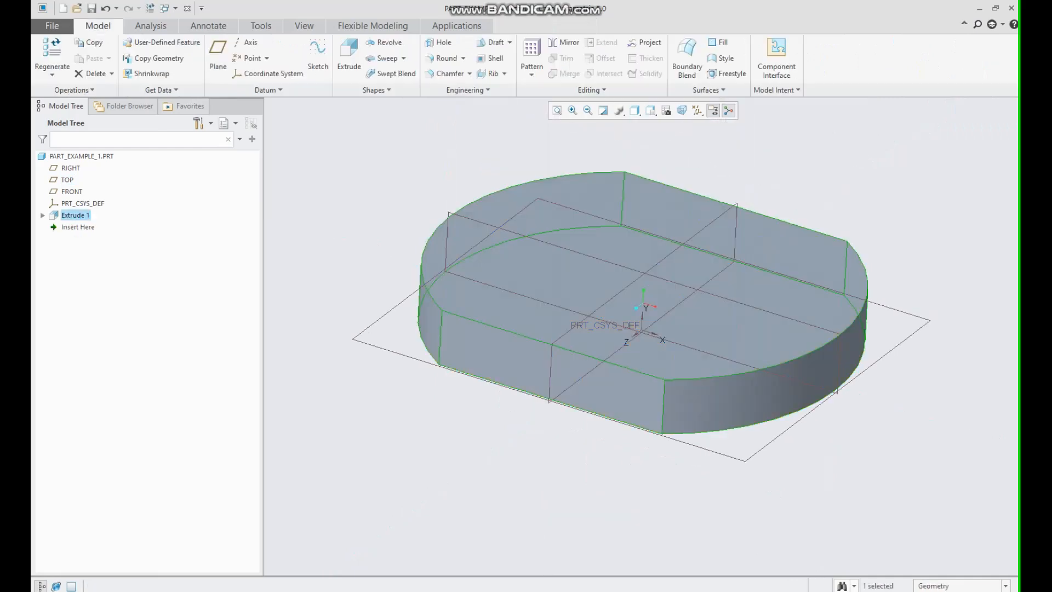
# Start a new extrusion sketched on the disc's top face and draw a circle at the origin with a 60 mm diameter.
pyautogui.moveTo(630, 306)
pyautogui.mouseDown(button='middle')
pyautogui.moveTo(614, 263)
pyautogui.moveTo(639, 313)
pyautogui.moveTo(613, 276)
pyautogui.moveTo(622, 288)
pyautogui.mouseUp(button='middle')
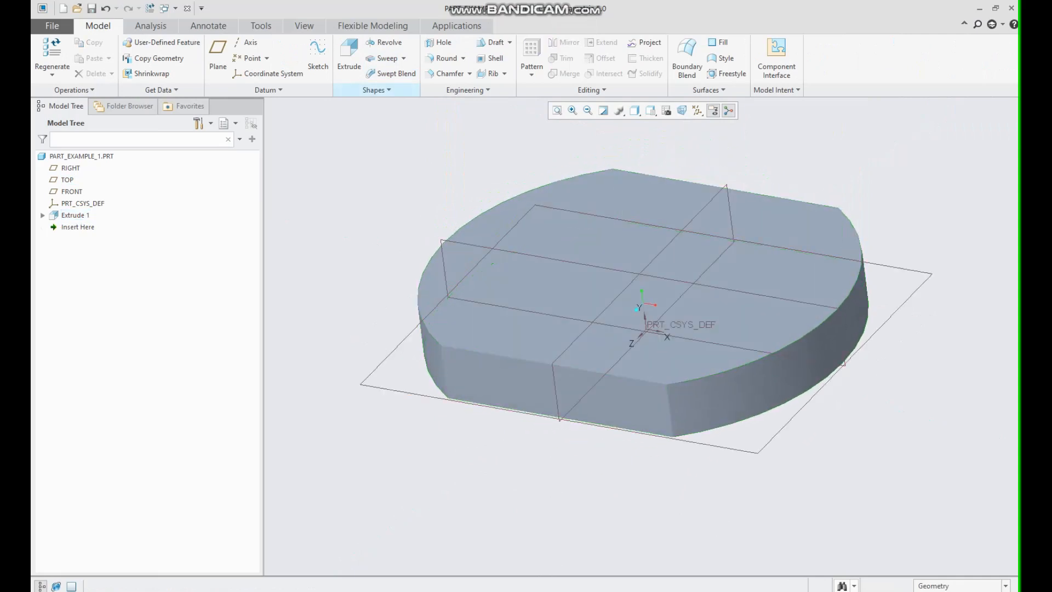
pyautogui.click(349, 52)
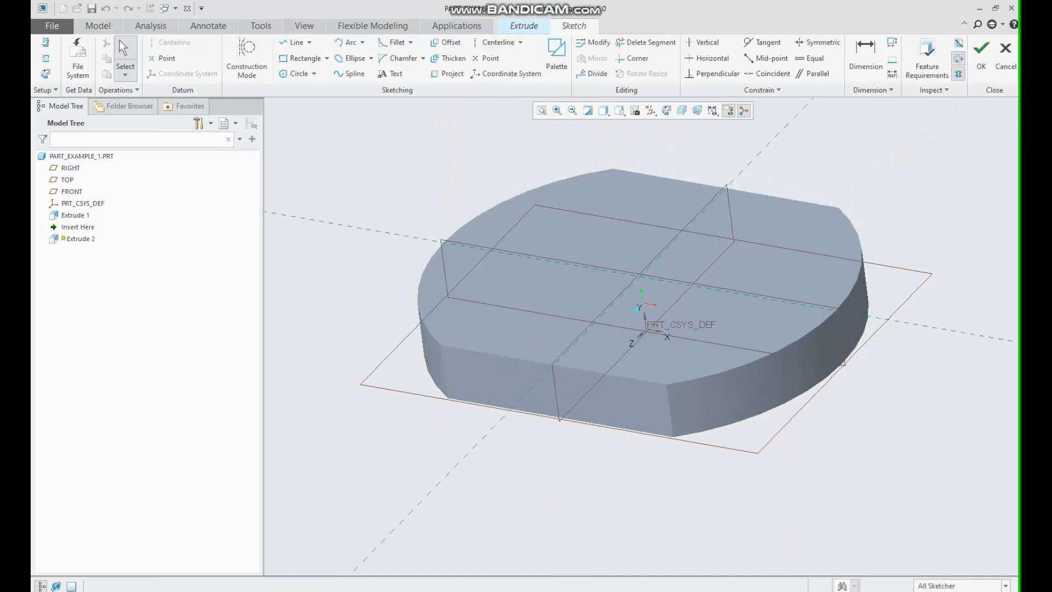
pyautogui.click(666, 110)
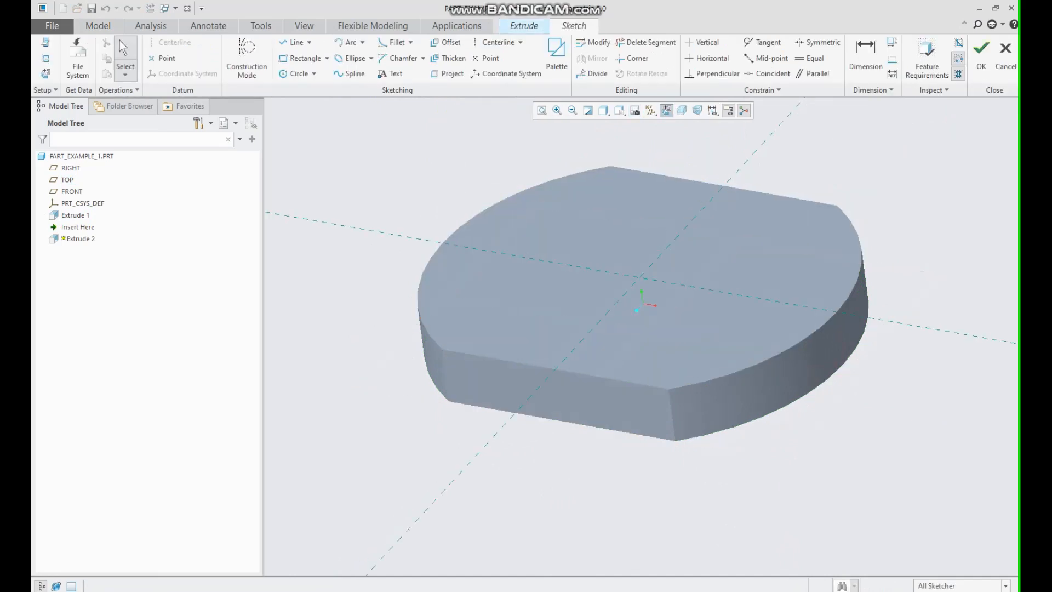
pyautogui.click(297, 74)
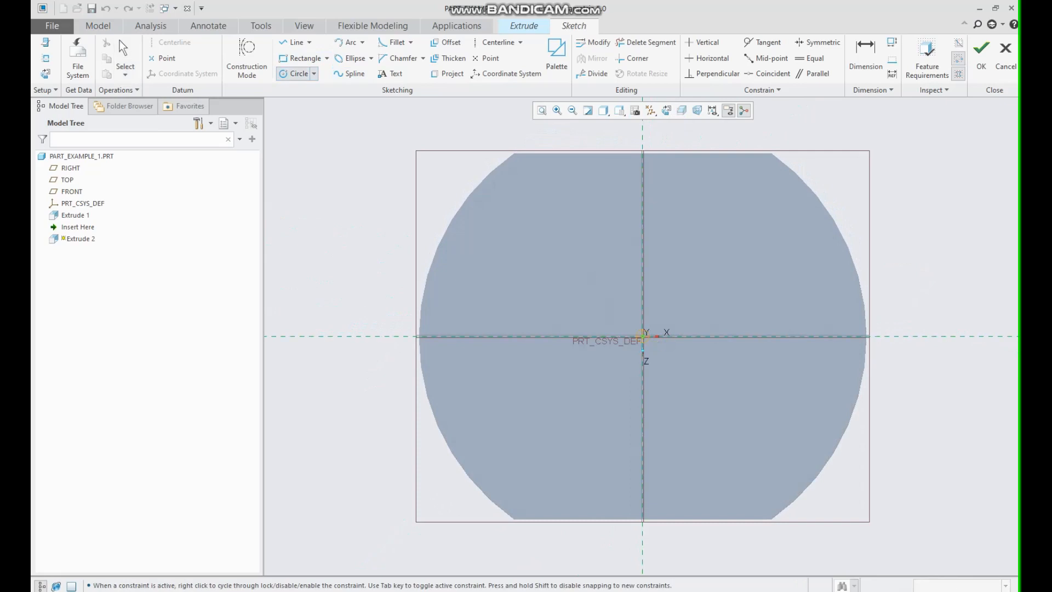
pyautogui.click(708, 252)
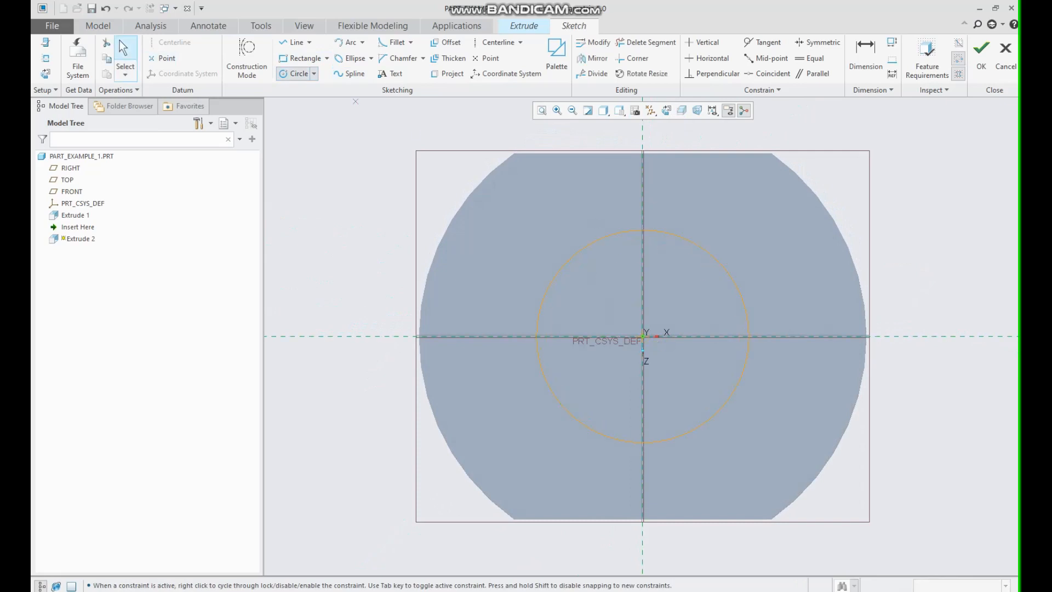
pyautogui.click(125, 49)
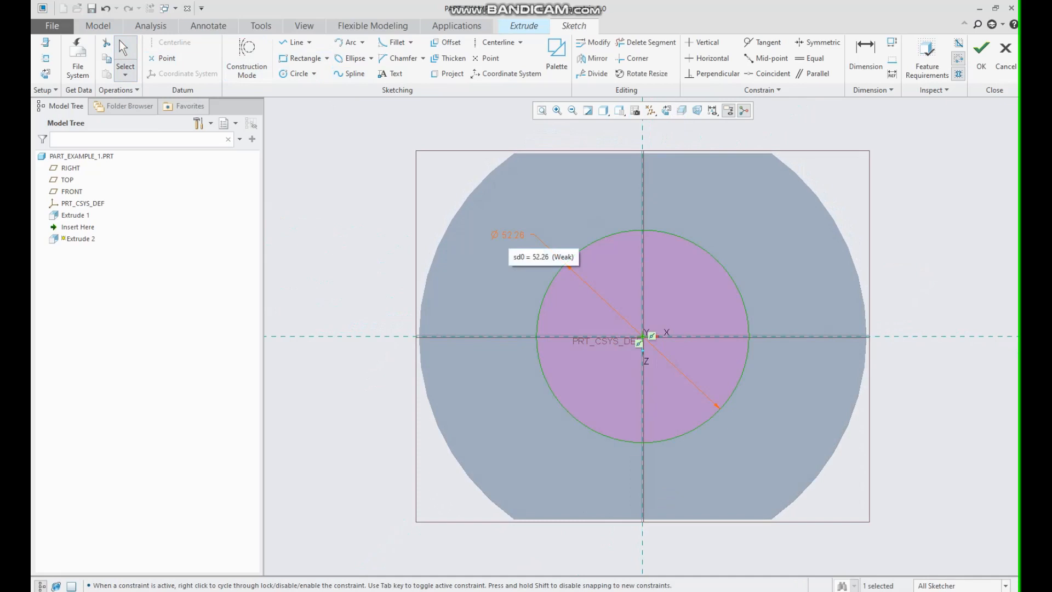
pyautogui.doubleClick(509, 234)
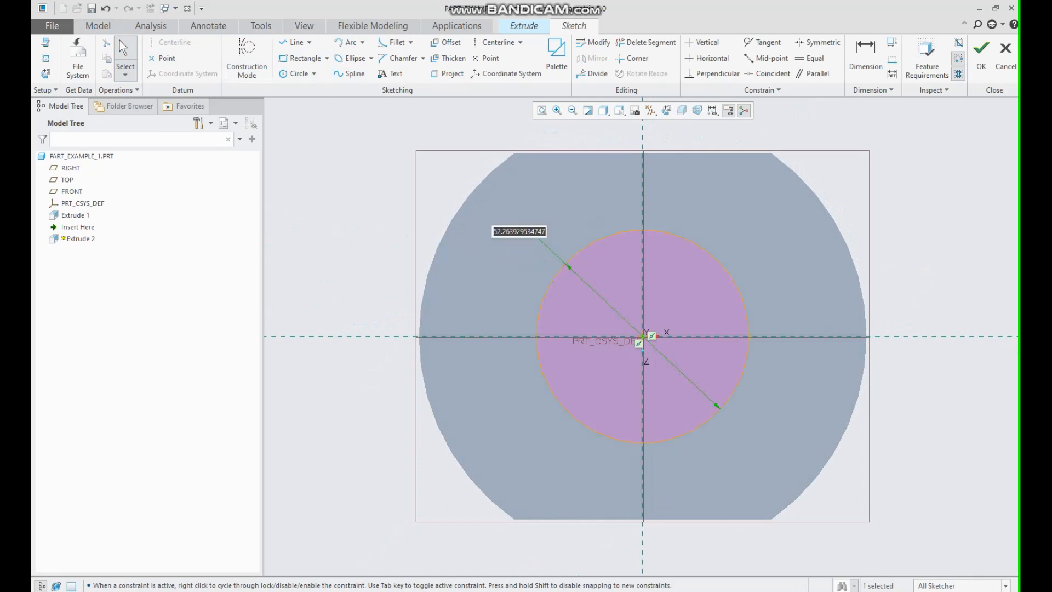
pyautogui.write('60')
pyautogui.press('Return')
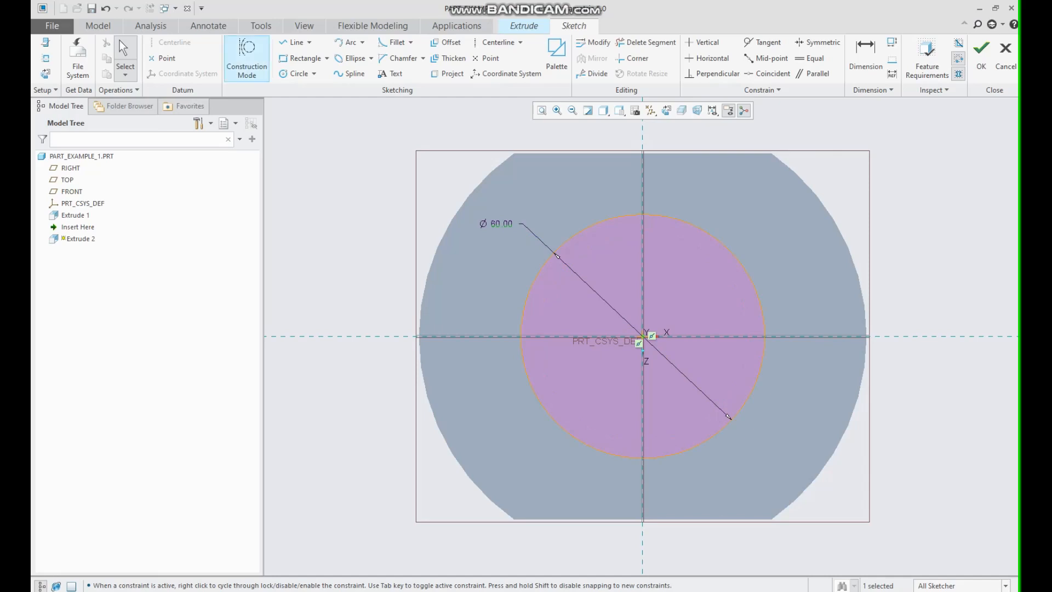
# Draw a circle on the horizontal axis left of centre, setting its diameter to 26 mm and its distance from centre to 40 mm.
pyautogui.click(299, 73)
pyautogui.click(459, 336)
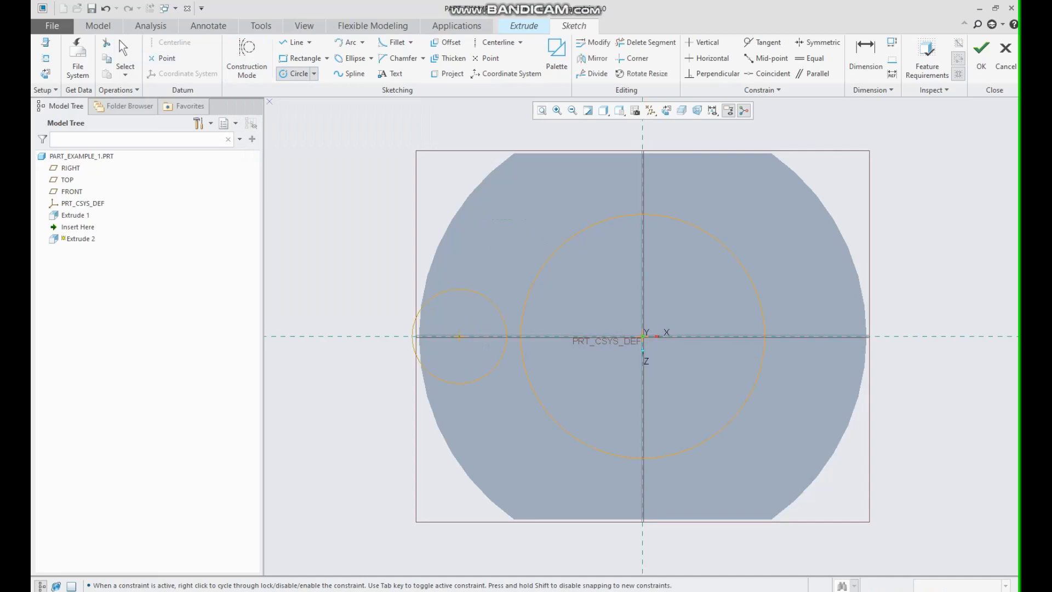
pyautogui.click(125, 48)
pyautogui.doubleClick(390, 291)
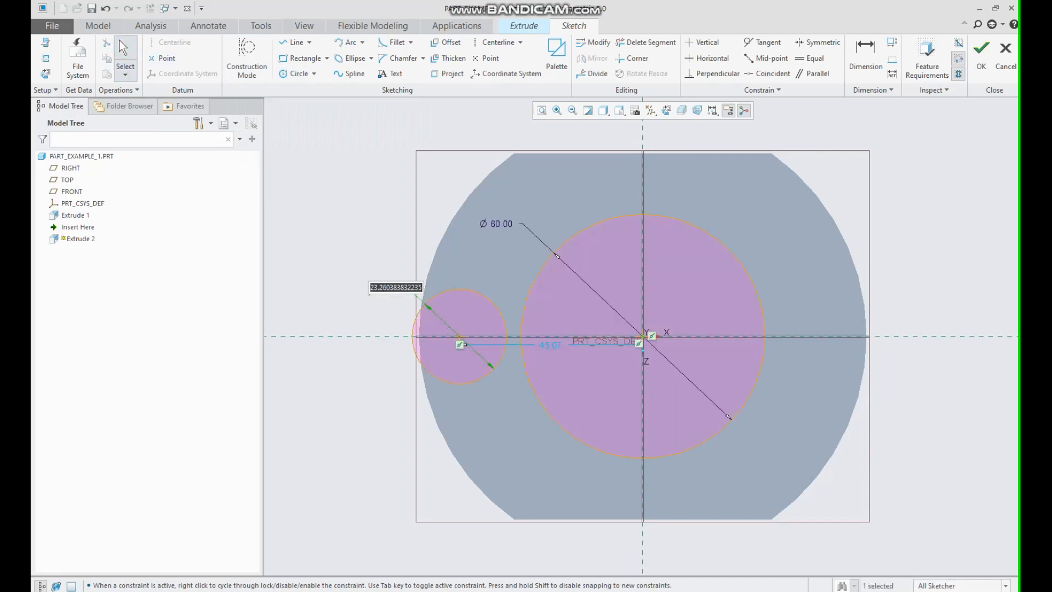
pyautogui.write('26')
pyautogui.press('Return')
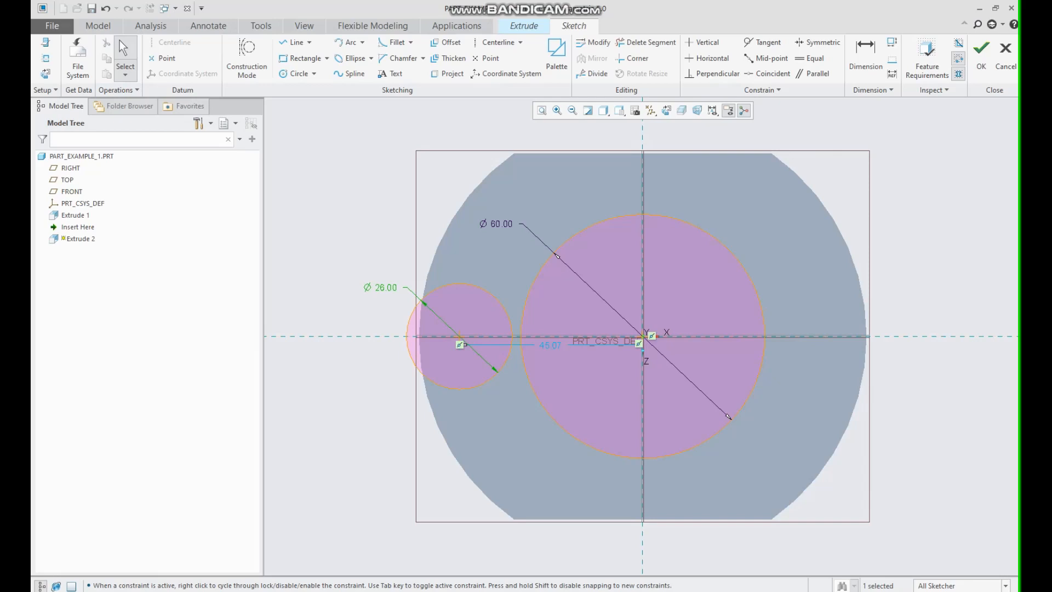
pyautogui.doubleClick(551, 345)
pyautogui.write('40')
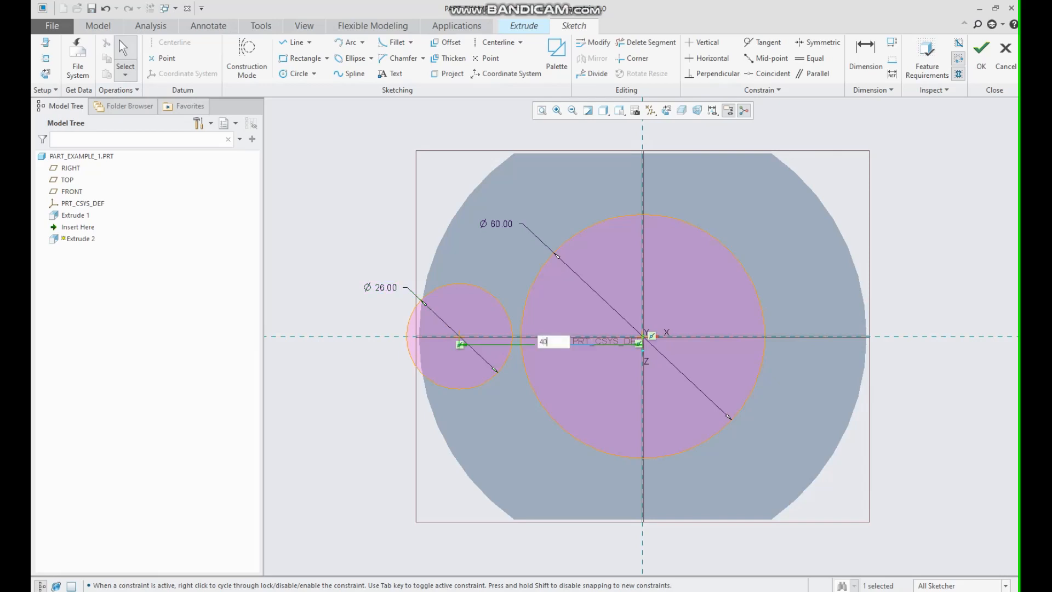
pyautogui.press('Return')
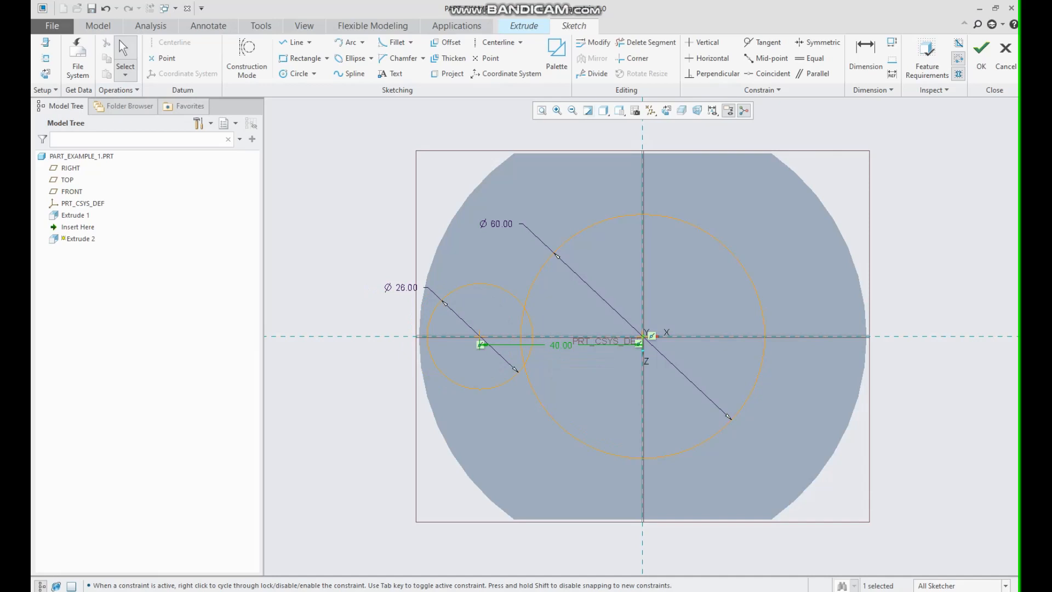
# Draw a matching circle on the horizontal axis right of centre and set its distance from centre to 40 mm.
pyautogui.click(295, 73)
pyautogui.click(803, 336)
pyautogui.click(751, 337)
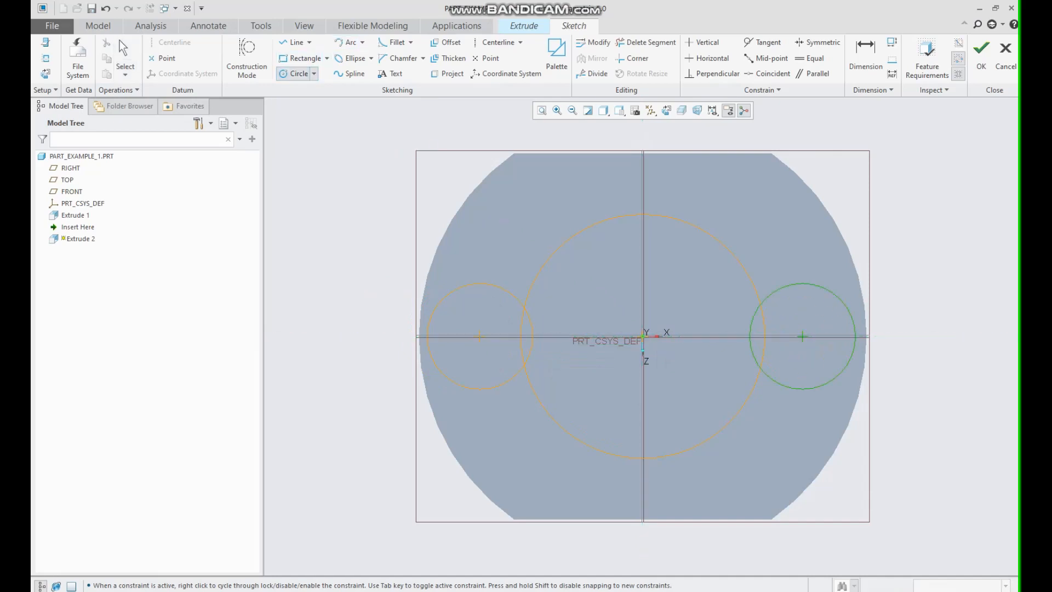
pyautogui.click(119, 41)
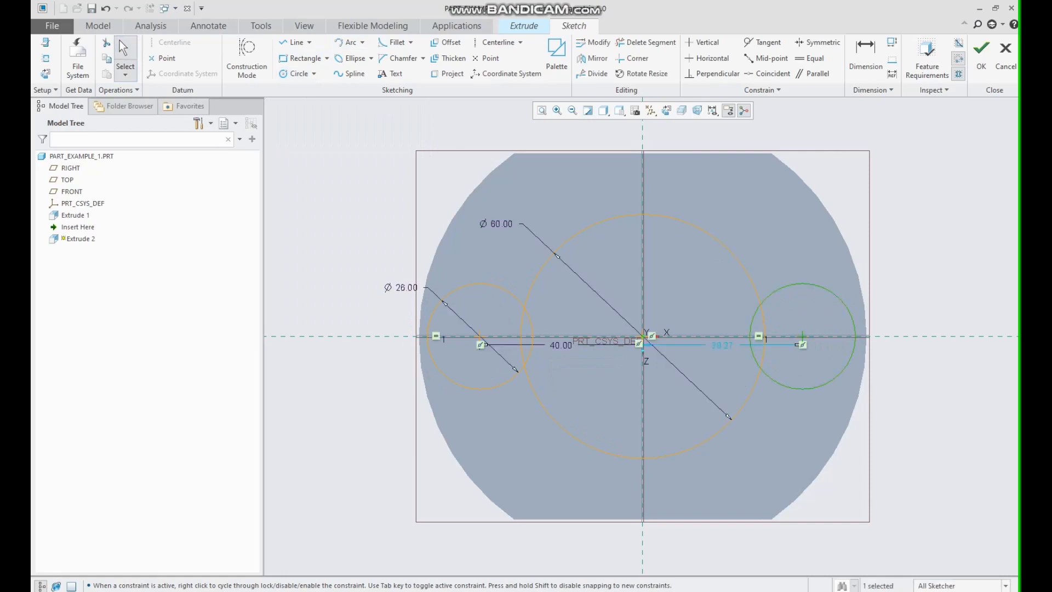
pyautogui.doubleClick(723, 344)
pyautogui.write('40')
pyautogui.press('Return')
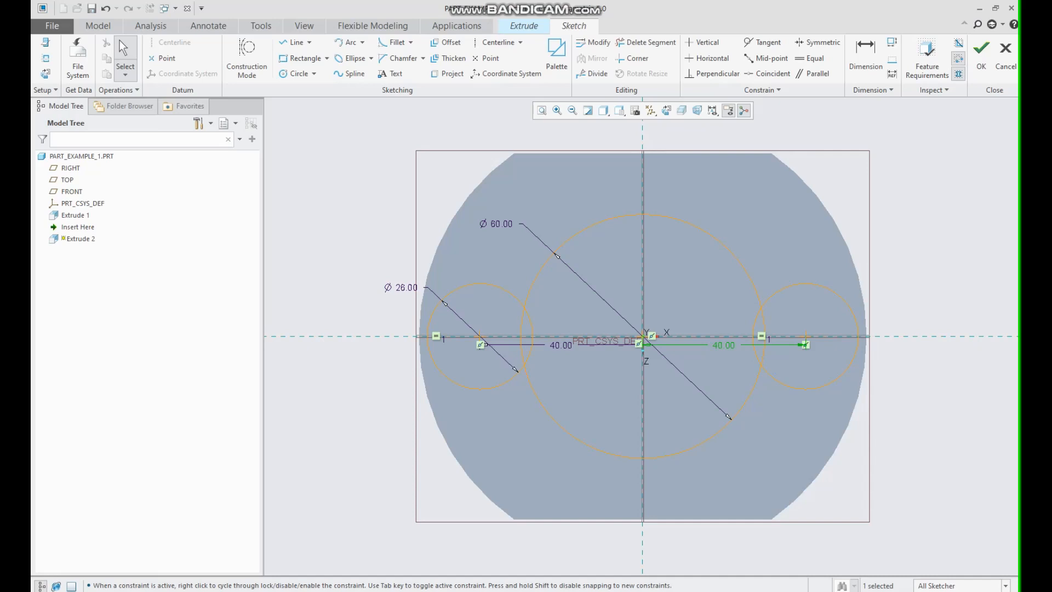
# Draw two horizontal lines tangent to the tops and the bottoms of the two small circles.
pyautogui.click(293, 42)
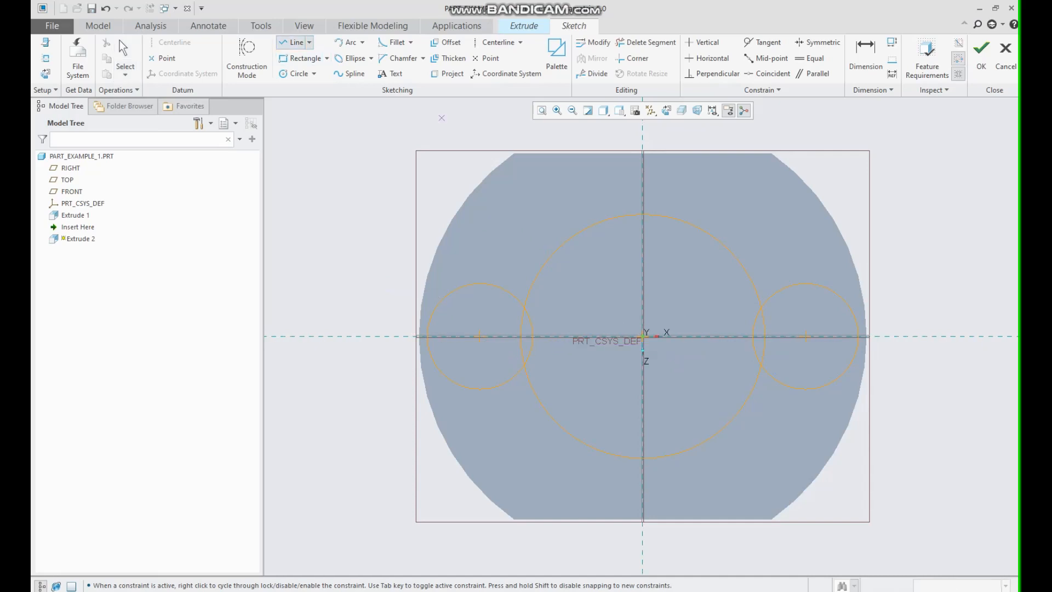
pyautogui.click(479, 283)
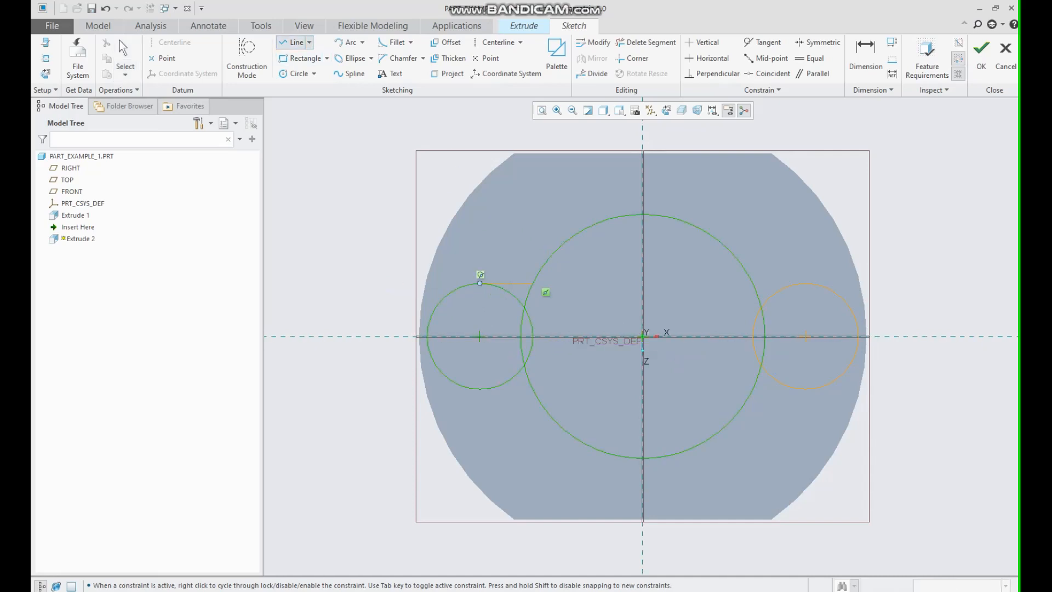
pyautogui.click(804, 284)
pyautogui.click(291, 43)
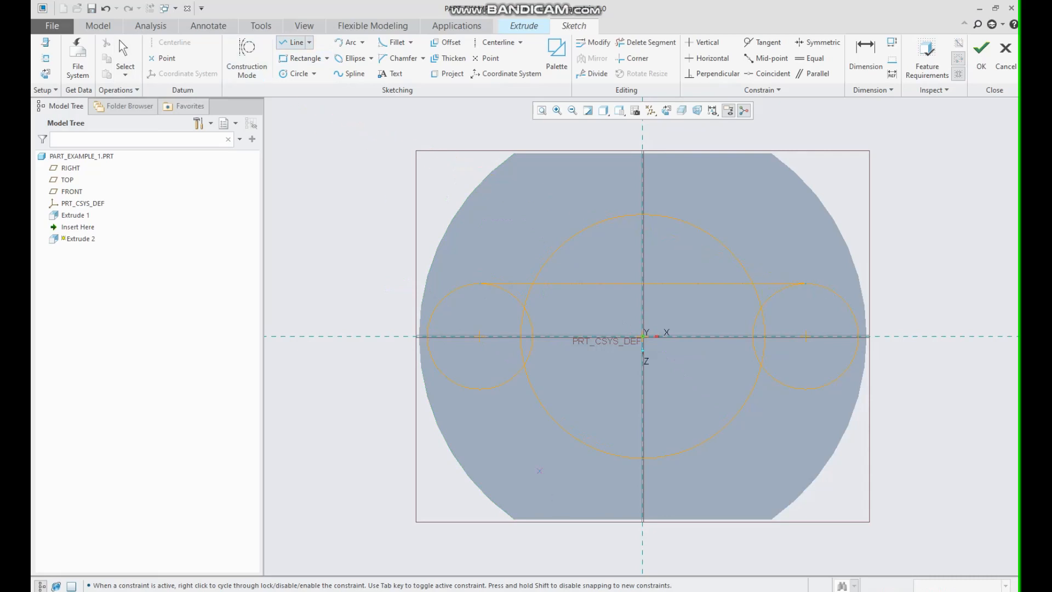
pyautogui.click(479, 389)
pyautogui.click(806, 389)
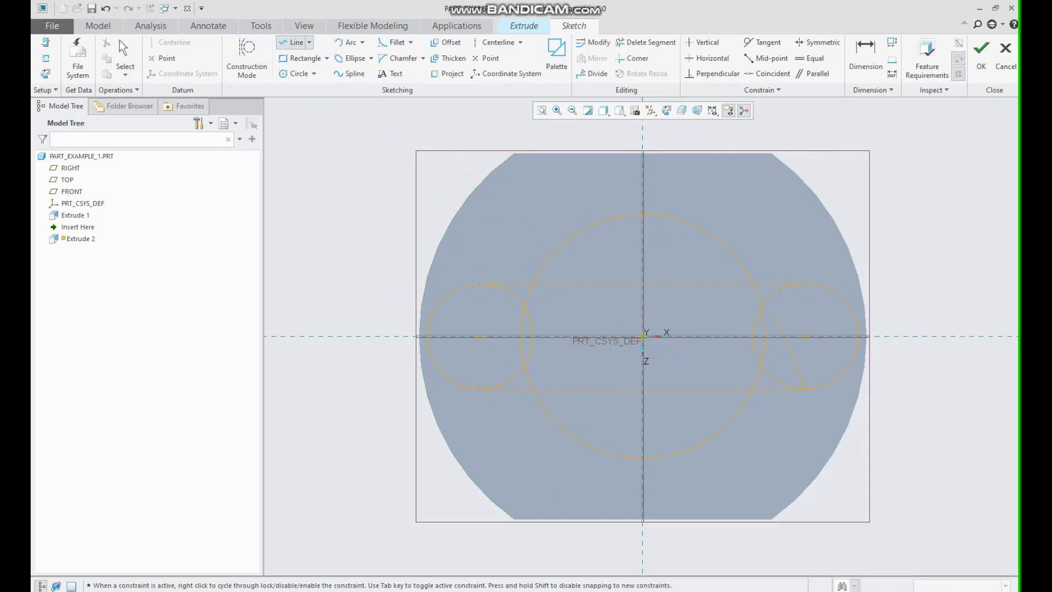
# Trim away the inner arcs and line segments to leave one outline of the large circle joined to two rounded lobes.
pyautogui.click(647, 43)
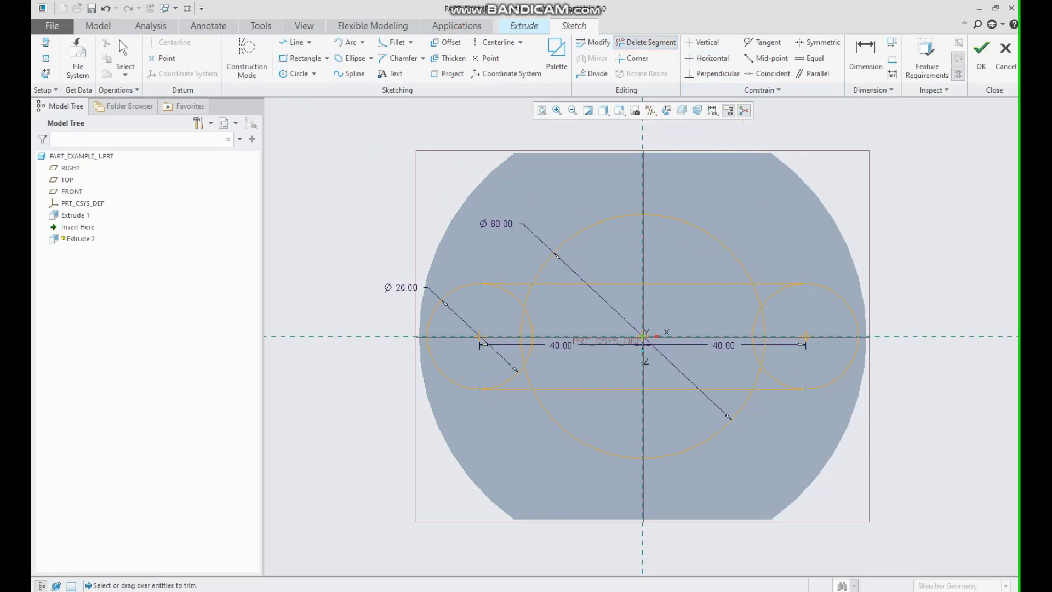
pyautogui.moveTo(499, 296)
pyautogui.mouseDown()
pyautogui.moveTo(677, 279)
pyautogui.moveTo(779, 298)
pyautogui.moveTo(779, 309)
pyautogui.moveTo(745, 326)
pyautogui.moveTo(643, 335)
pyautogui.moveTo(519, 323)
pyautogui.moveTo(532, 345)
pyautogui.moveTo(519, 370)
pyautogui.moveTo(676, 396)
pyautogui.moveTo(739, 376)
pyautogui.mouseUp()
pyautogui.moveTo(764, 373); pyautogui.dragTo(762, 375)
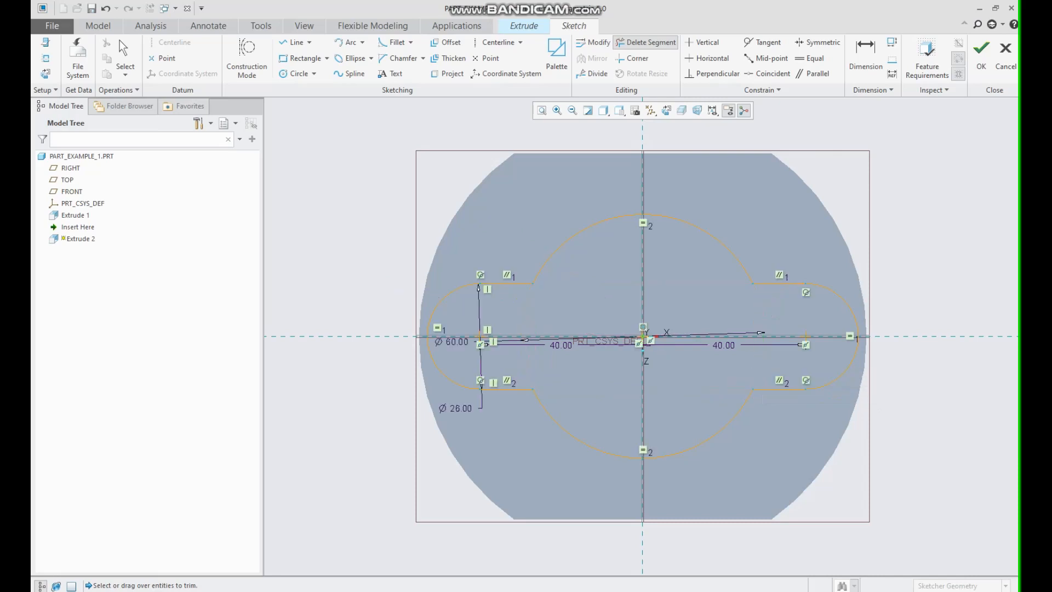
pyautogui.click(120, 42)
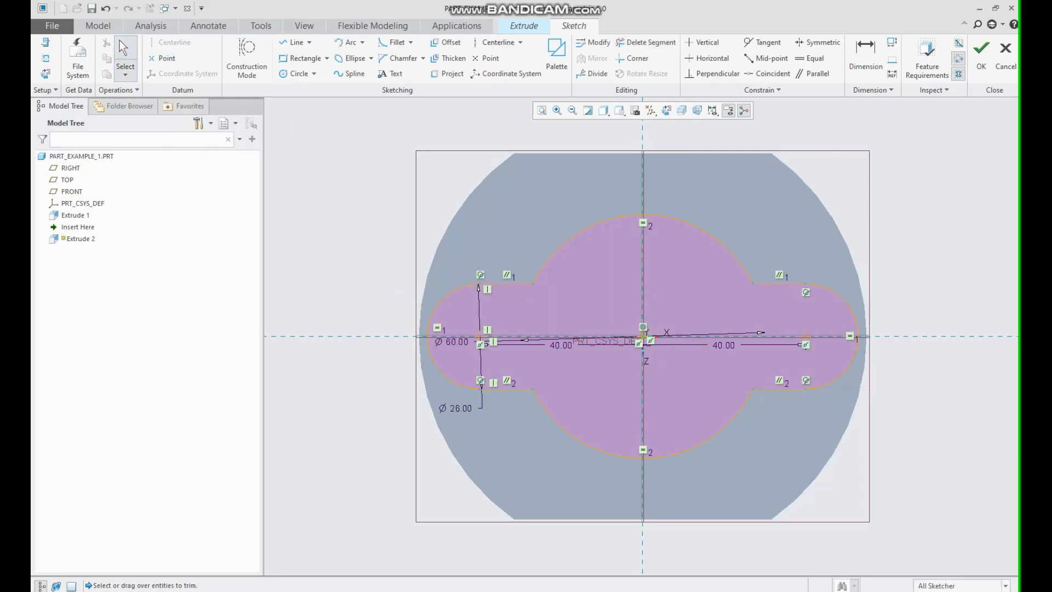
# Finish the sketch and extrude the lobed profile to a depth of 8 mm.
pyautogui.hotkey('ctrl', 'd')
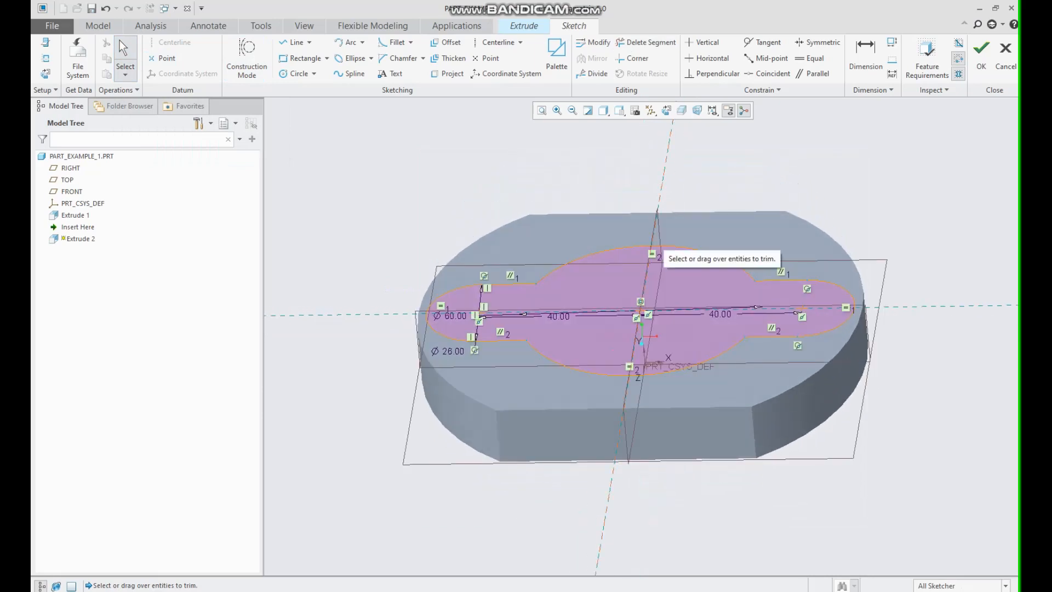
pyautogui.click(981, 50)
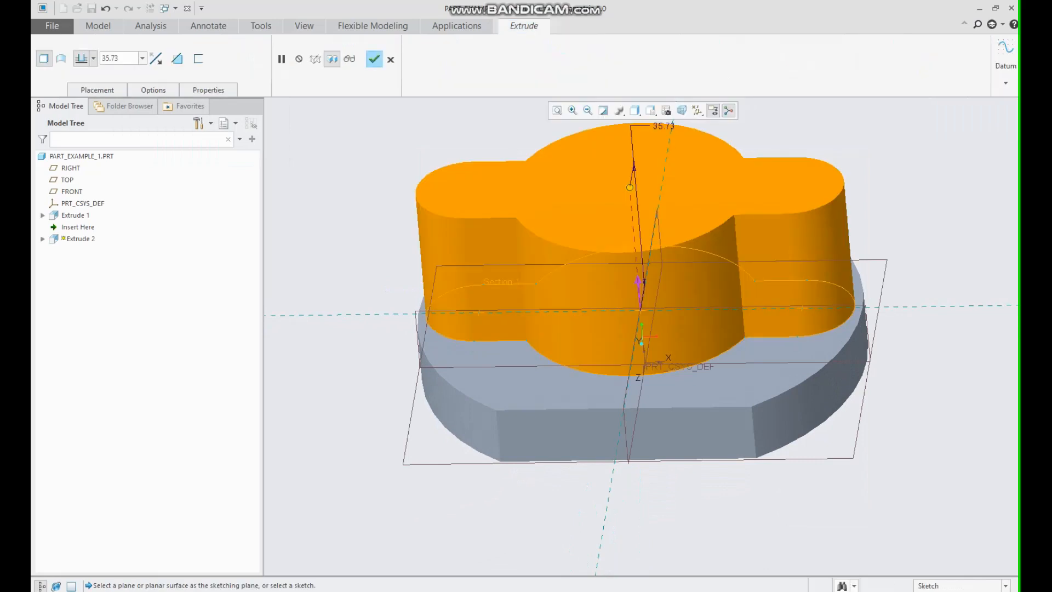
pyautogui.write('8')
pyautogui.press('Return')
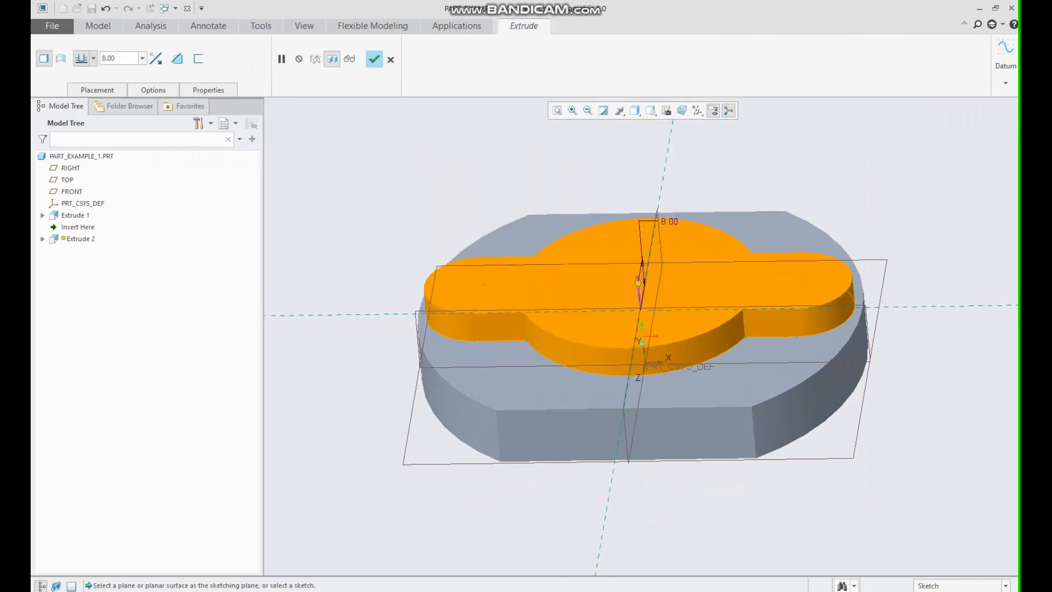
pyautogui.click(375, 58)
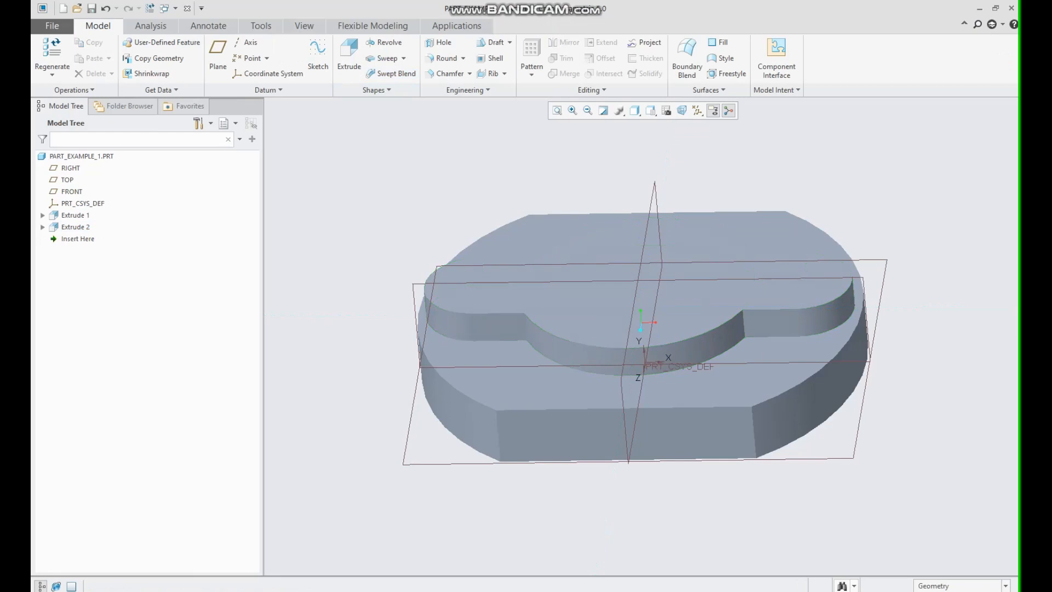
# Start a new extrusion on the lobed boss's top face and sketch a circle centred on the origin.
pyautogui.click(349, 55)
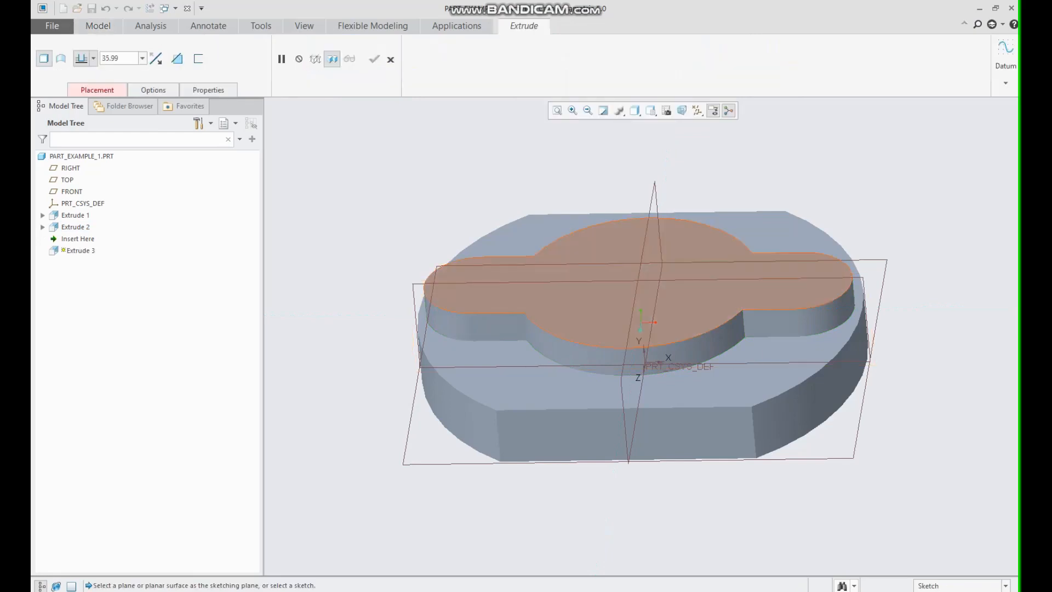
pyautogui.click(597, 299)
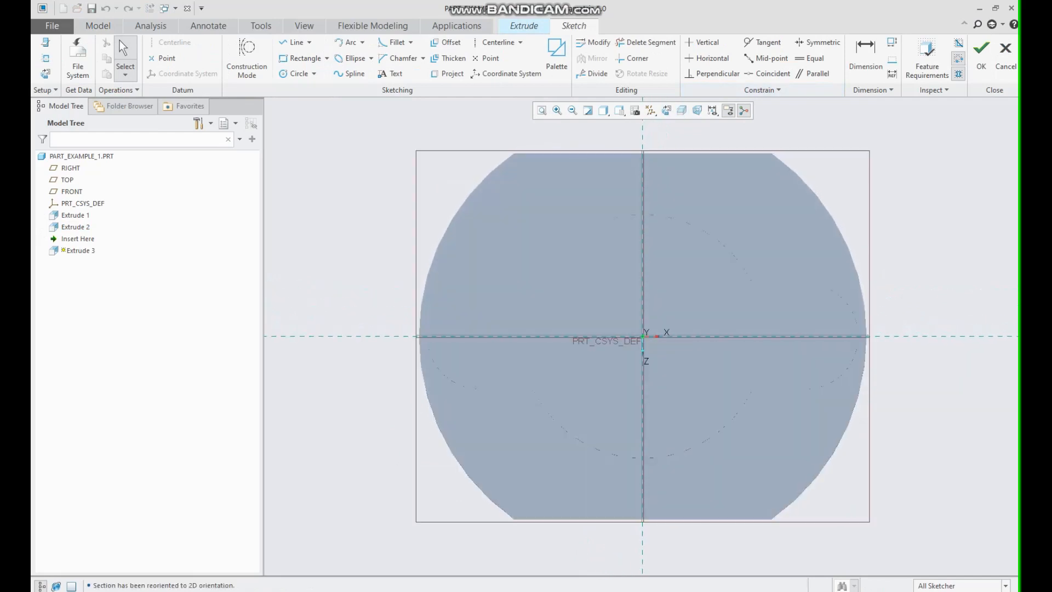
pyautogui.click(296, 73)
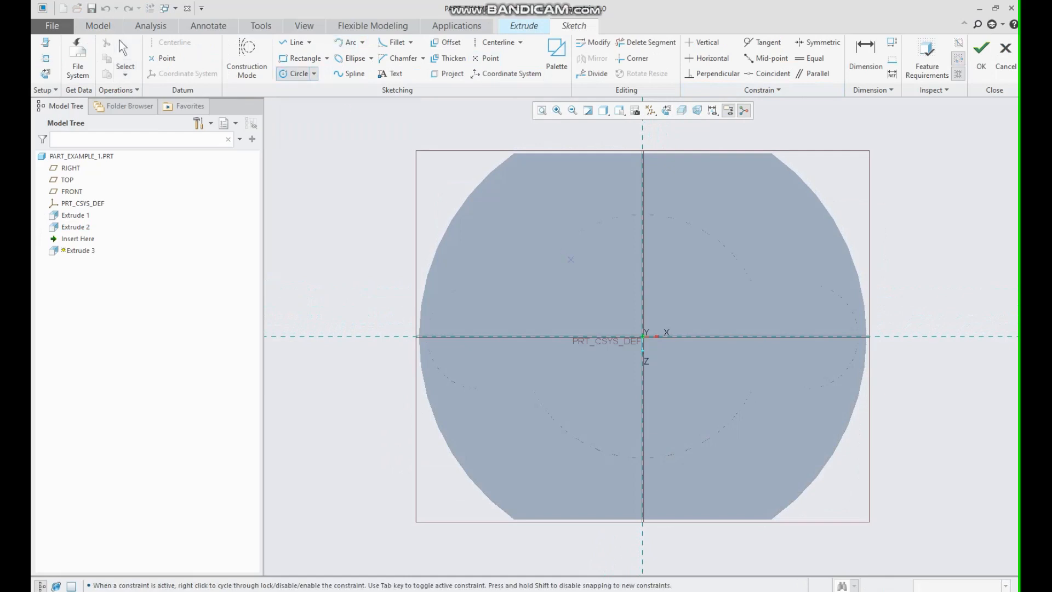
pyautogui.click(642, 336)
pyautogui.click(589, 227)
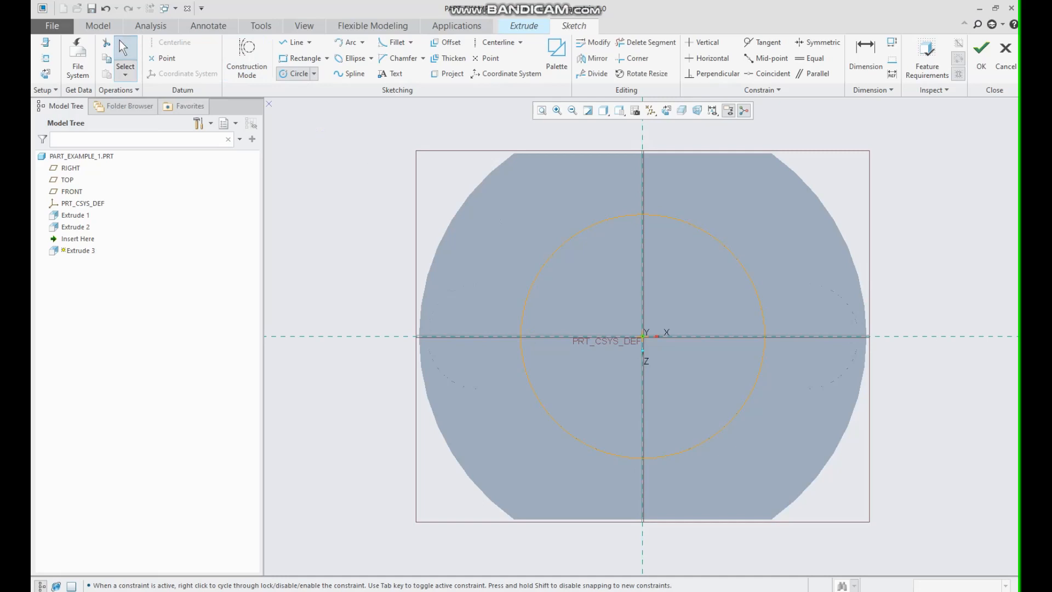
pyautogui.middleClick(589, 228)
pyautogui.moveTo(598, 329)
pyautogui.mouseDown(button='middle')
pyautogui.moveTo(594, 241)
pyautogui.moveTo(575, 219)
pyautogui.mouseUp(button='middle')
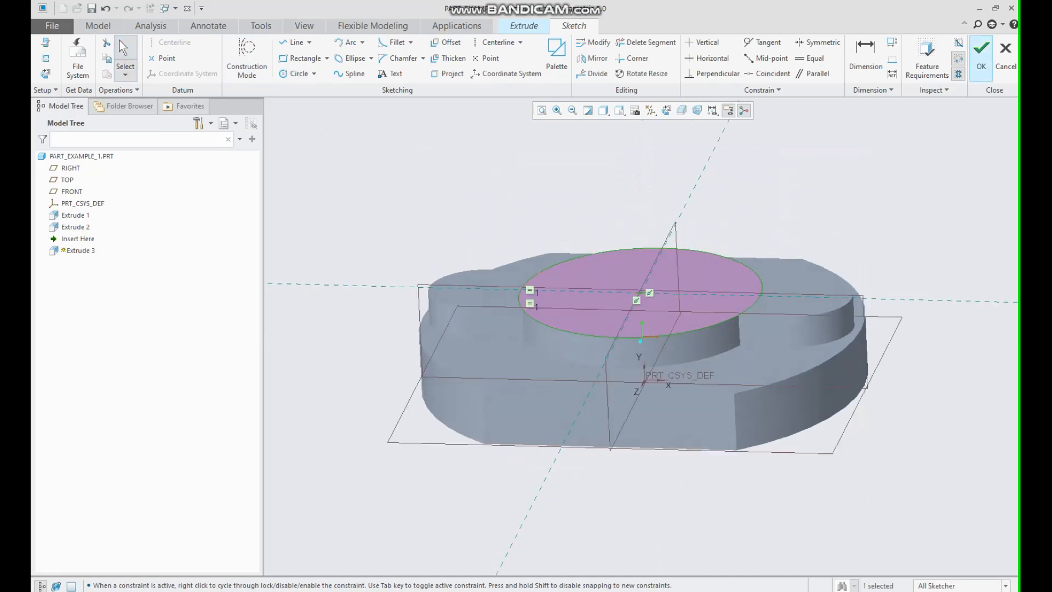
pyautogui.click(981, 60)
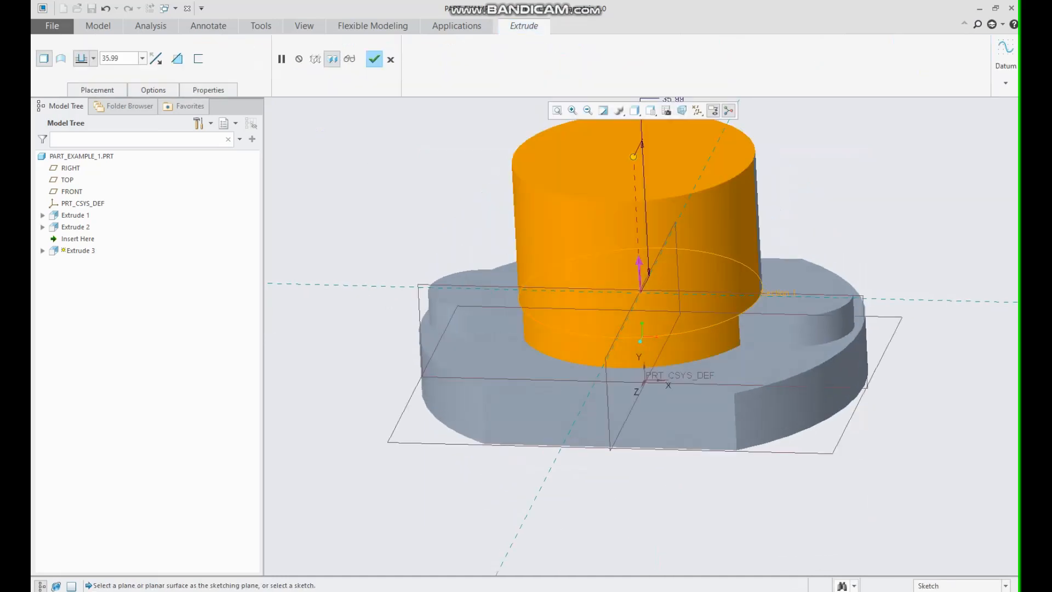
# Set the cylinder's extrusion depth to the expression 58-23 and complete the feature.
pyautogui.doubleClick(112, 58)
pyautogui.write('58-23')
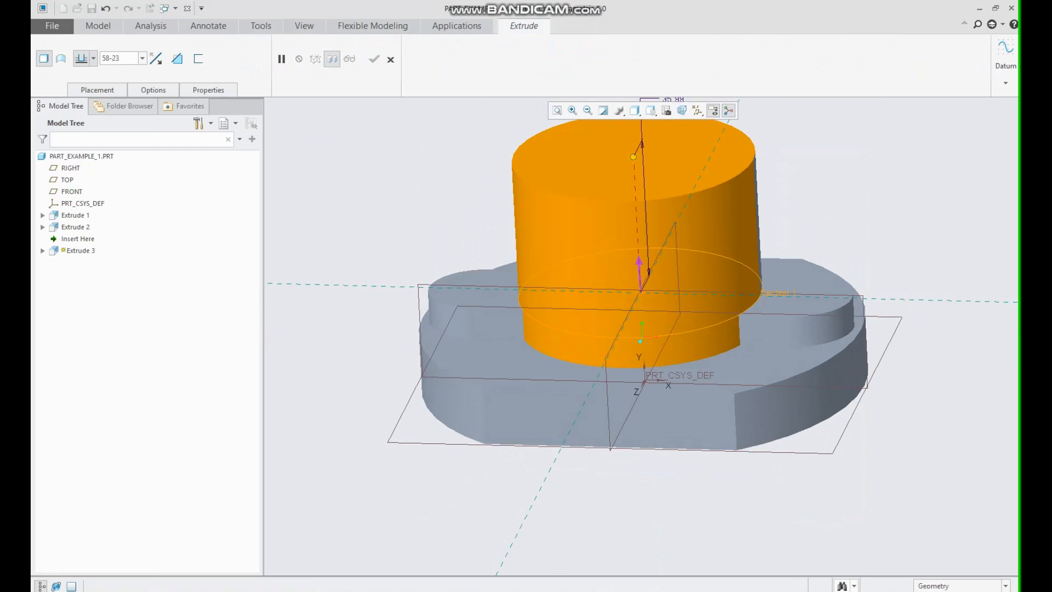
pyautogui.press('Return')
pyautogui.click(374, 58)
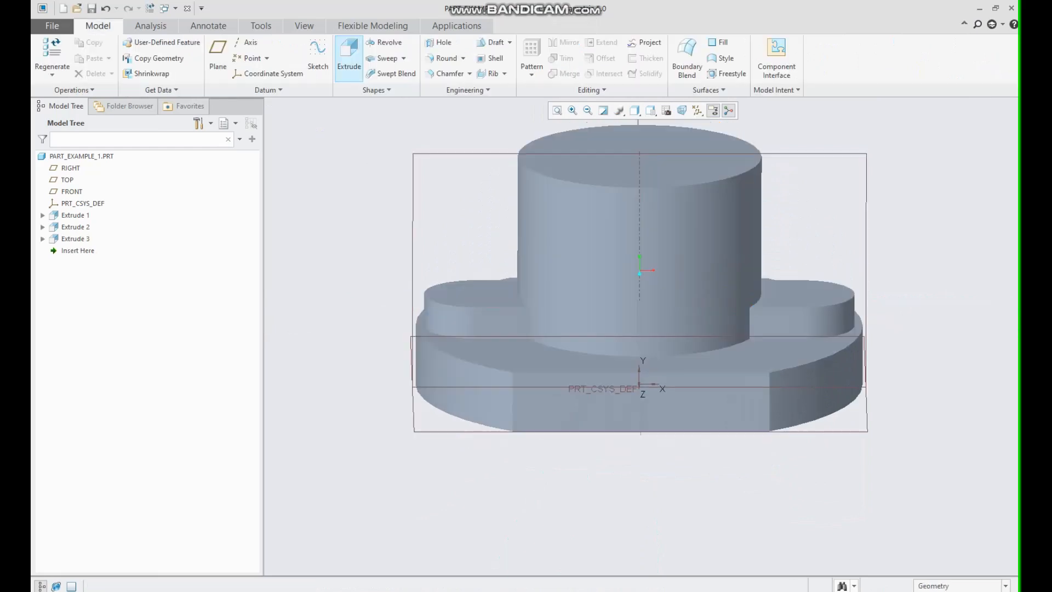
# Start a new extrusion sketched on the lobes' top face, add sketch references, and orient the sketch view.
pyautogui.click(350, 56)
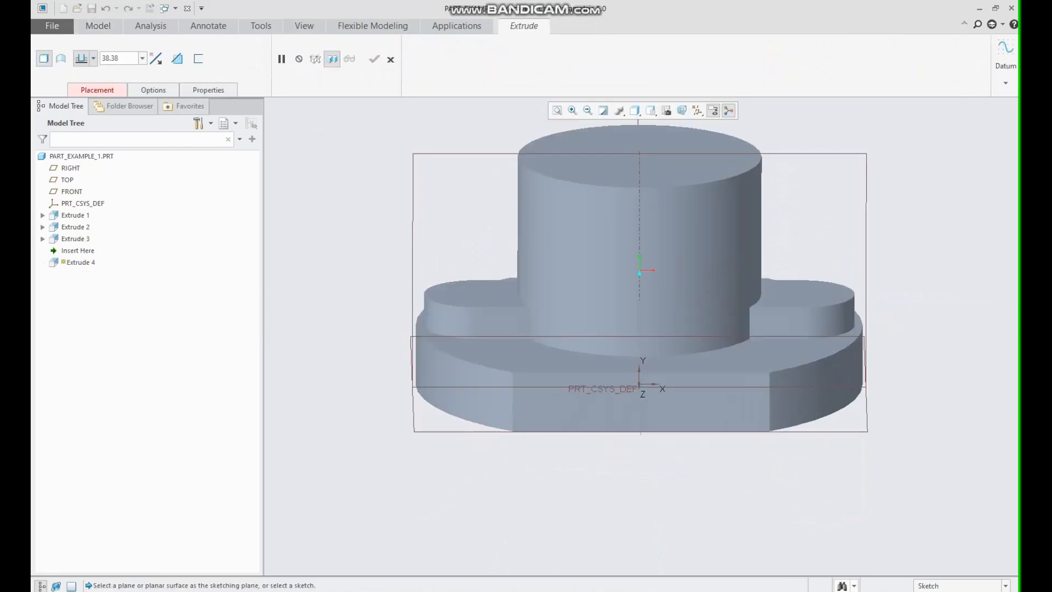
pyautogui.click(476, 294)
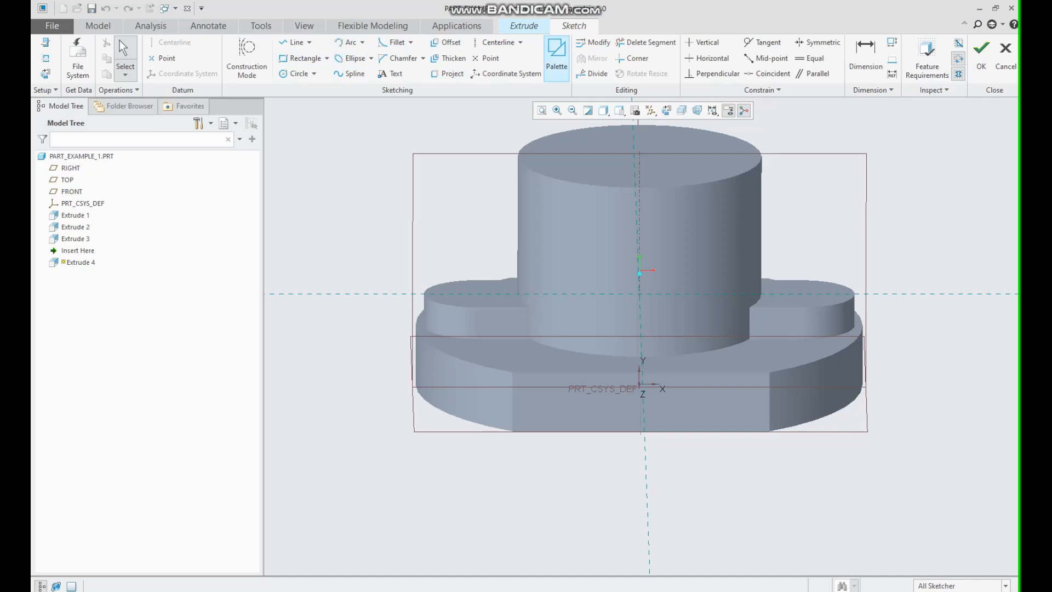
pyautogui.rightClick(450, 202)
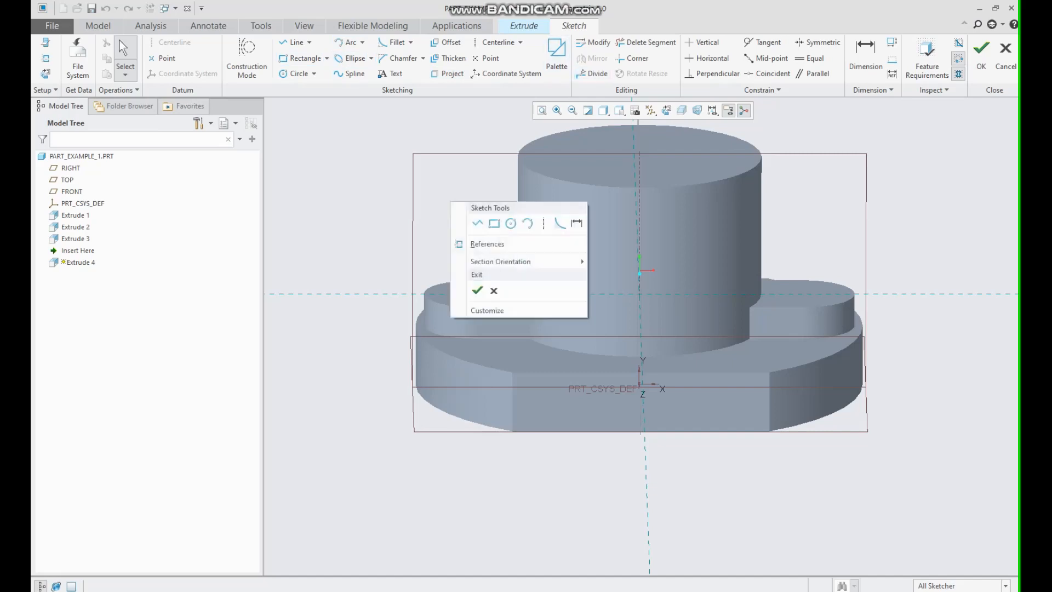
pyautogui.click(482, 243)
pyautogui.click(449, 309)
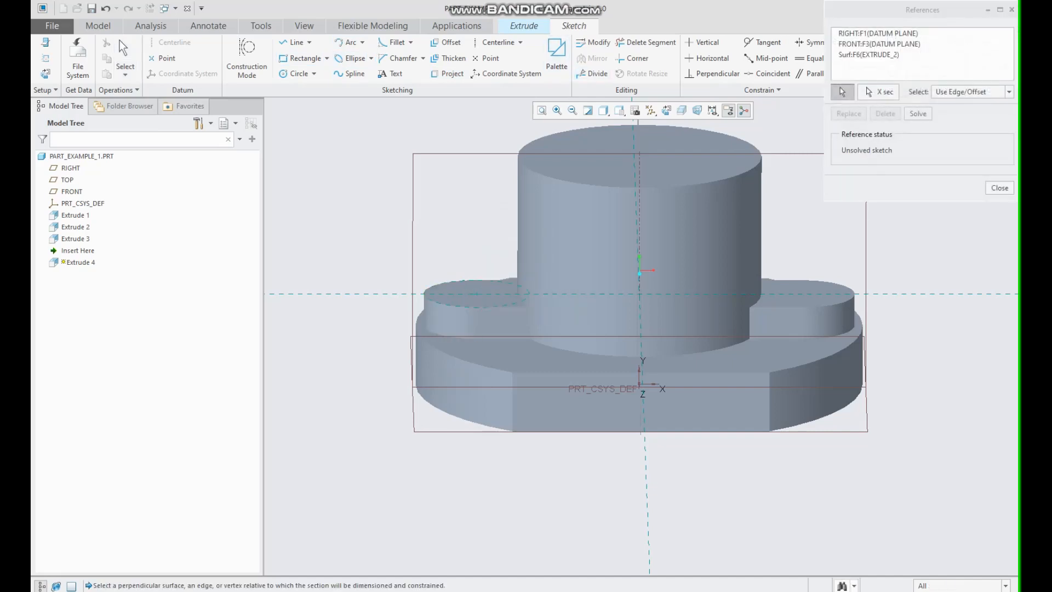
pyautogui.click(830, 309)
pyautogui.click(1000, 188)
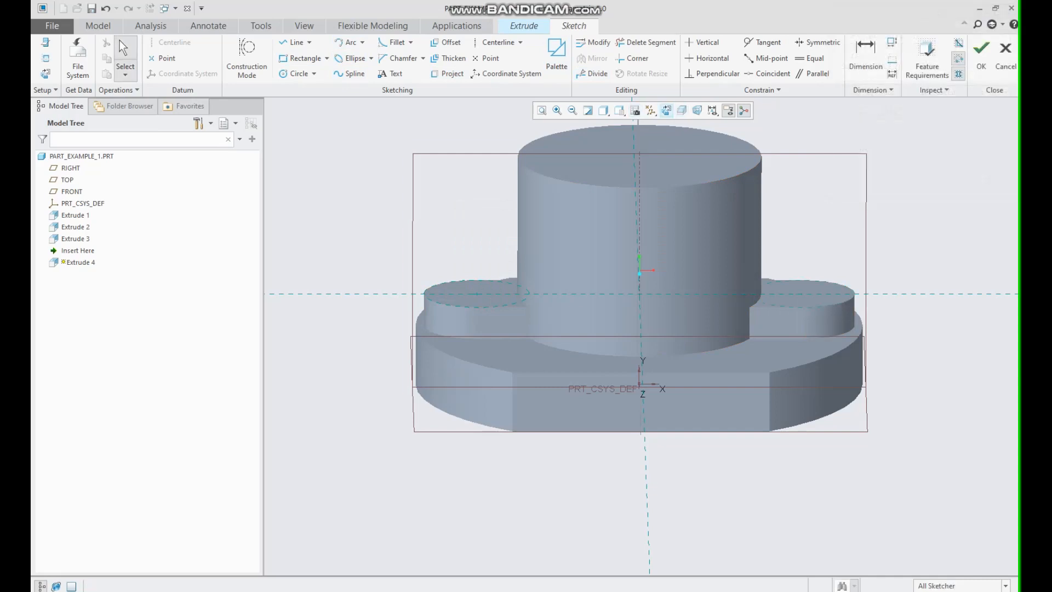
pyautogui.click(667, 110)
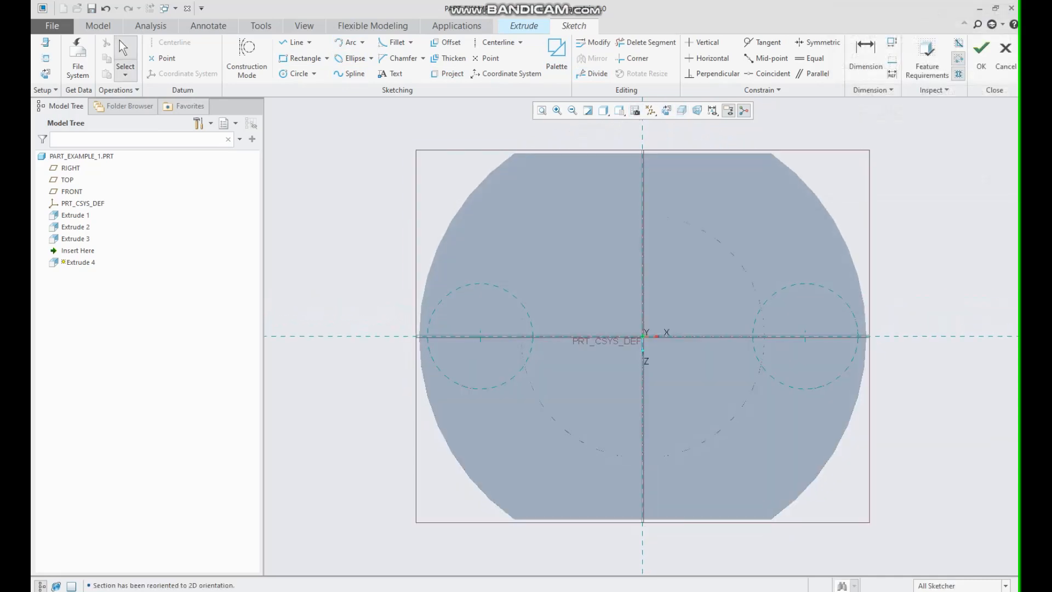
# Sketch two circles centred on the lobe centres and set their diameter to 10 mm.
pyautogui.click(296, 73)
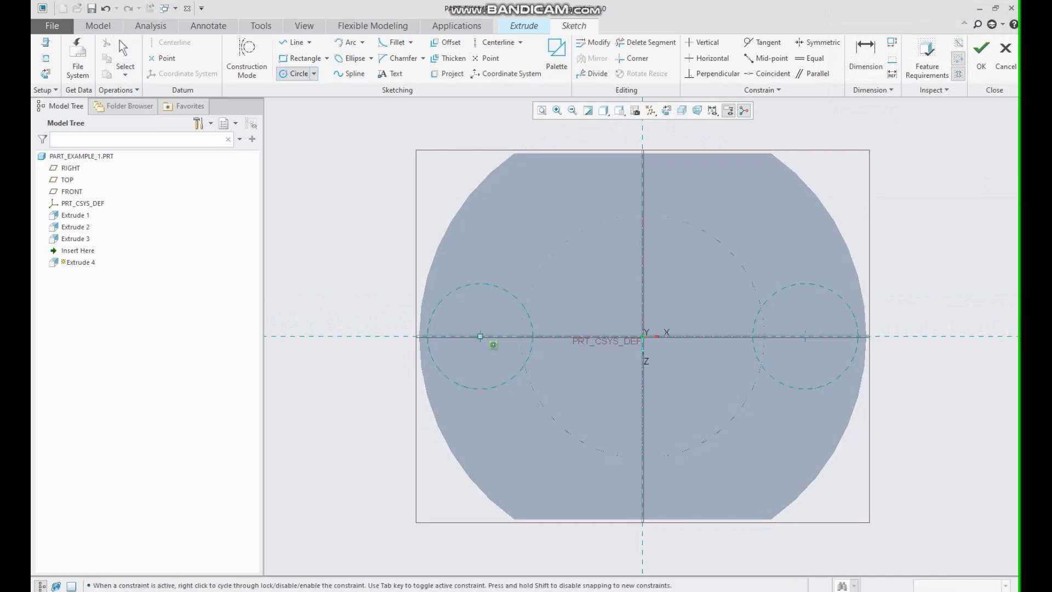
pyautogui.click(480, 336)
pyautogui.click(507, 316)
pyautogui.click(805, 336)
pyautogui.click(830, 317)
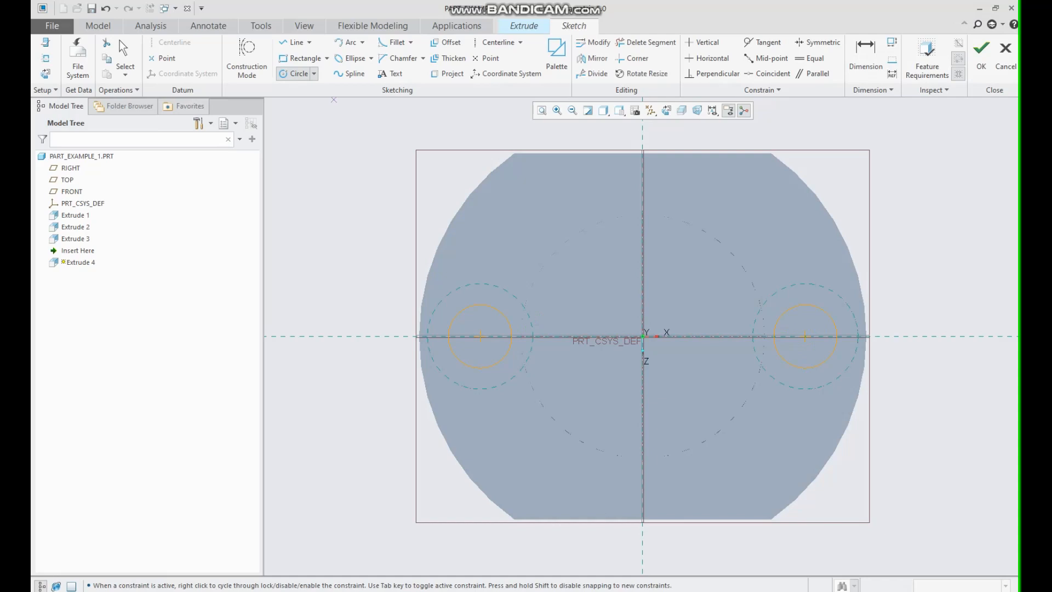
pyautogui.click(125, 49)
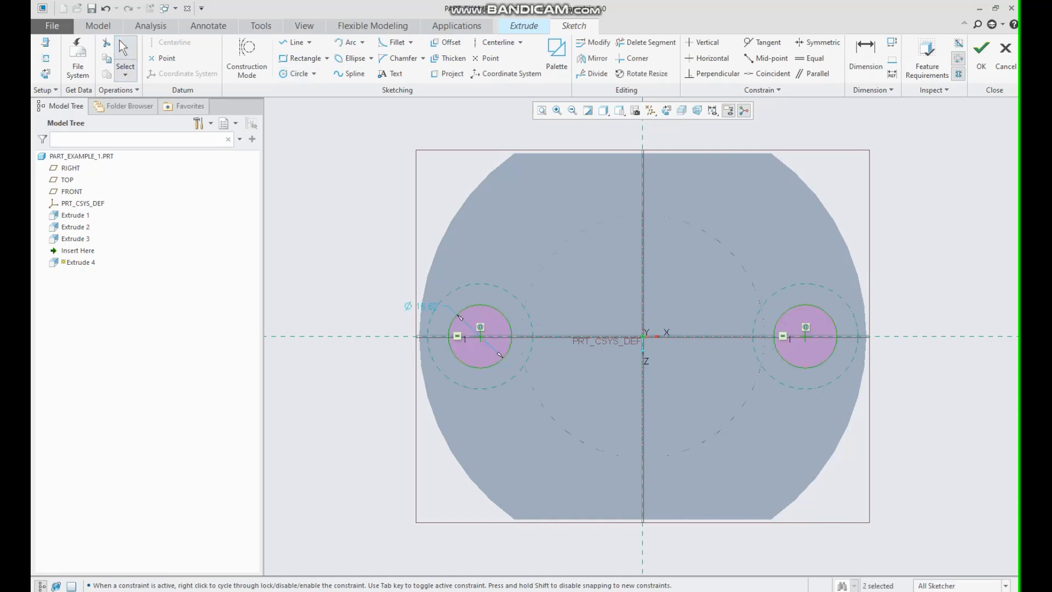
pyautogui.doubleClick(423, 306)
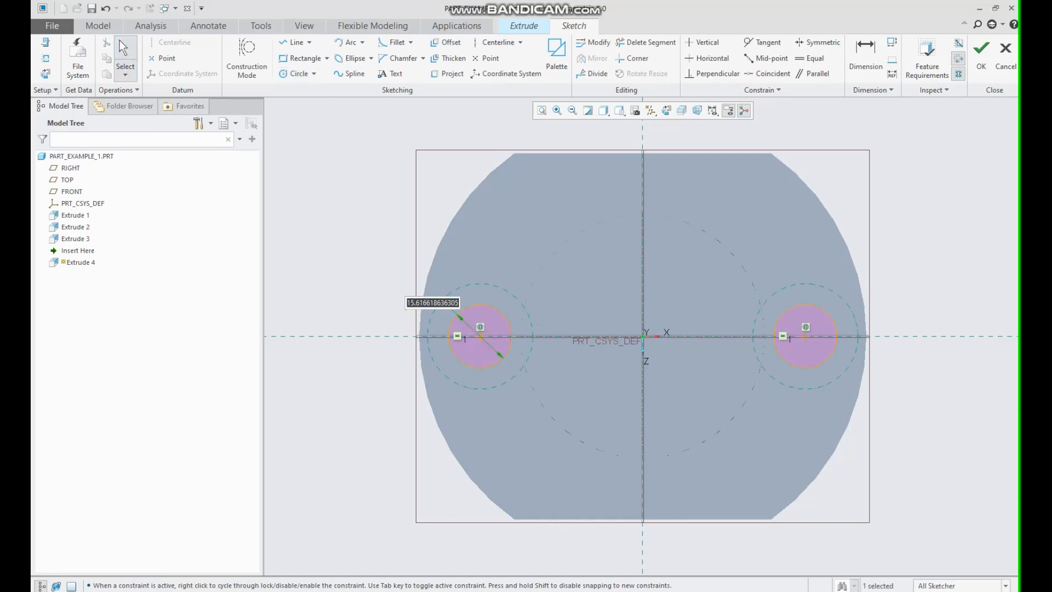
pyautogui.write('10')
pyautogui.press('Return')
# Finish the sketch and extrude it as a material cut through all to make two bolt holes.
pyautogui.moveTo(439, 318)
pyautogui.mouseDown(button='middle')
pyautogui.moveTo(455, 178)
pyautogui.moveTo(433, 187)
pyautogui.mouseUp(button='middle')
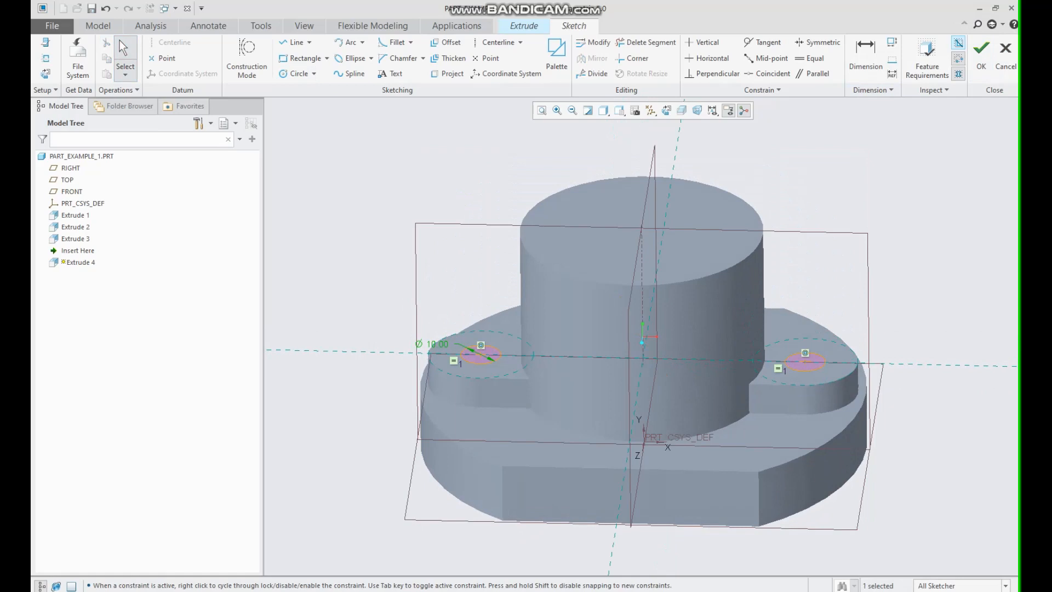
pyautogui.click(981, 52)
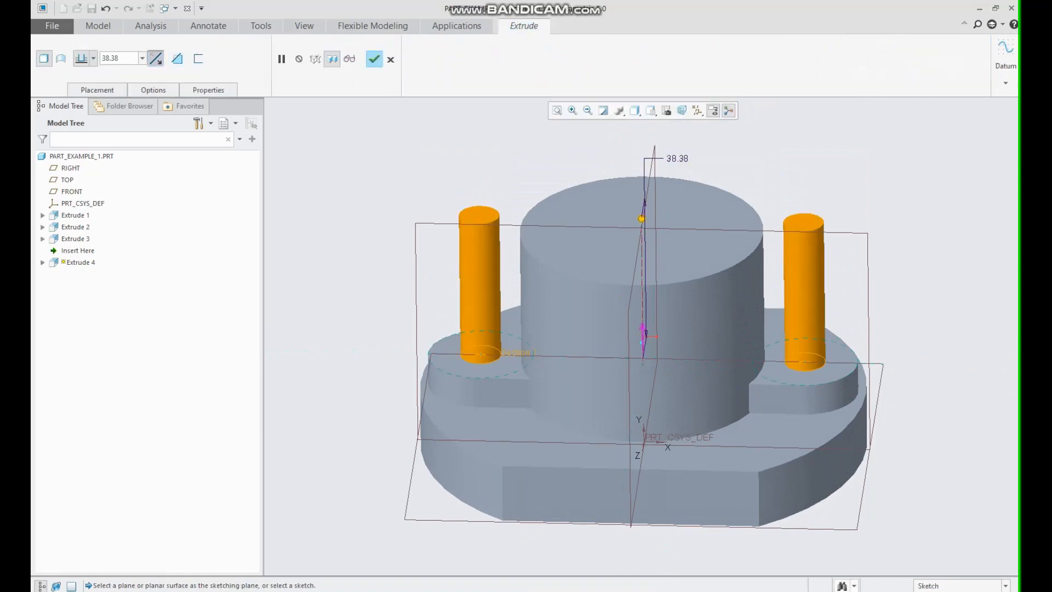
pyautogui.click(177, 58)
pyautogui.click(93, 58)
pyautogui.click(81, 125)
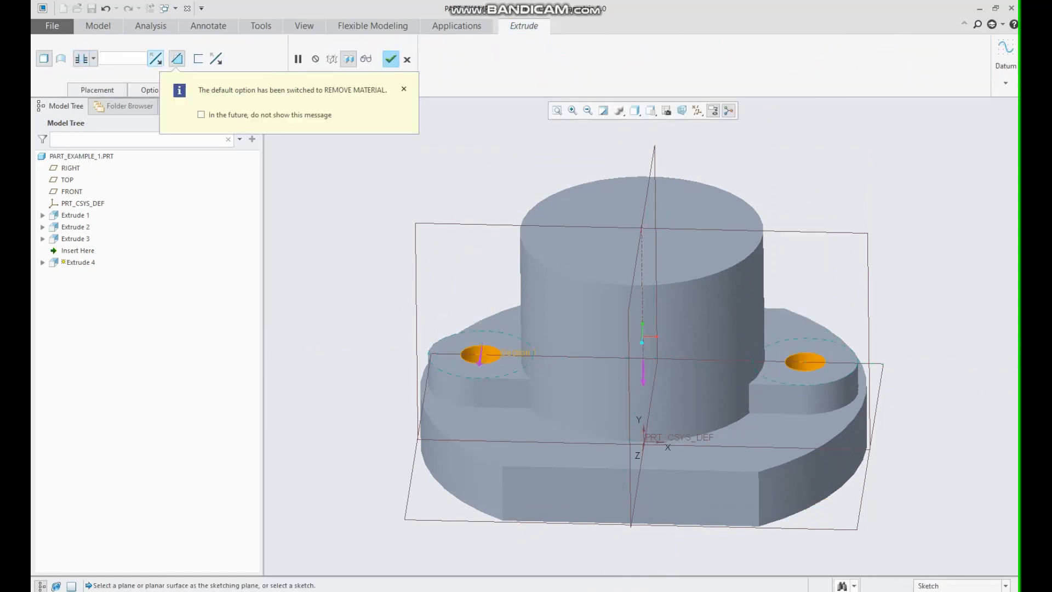
pyautogui.click(391, 59)
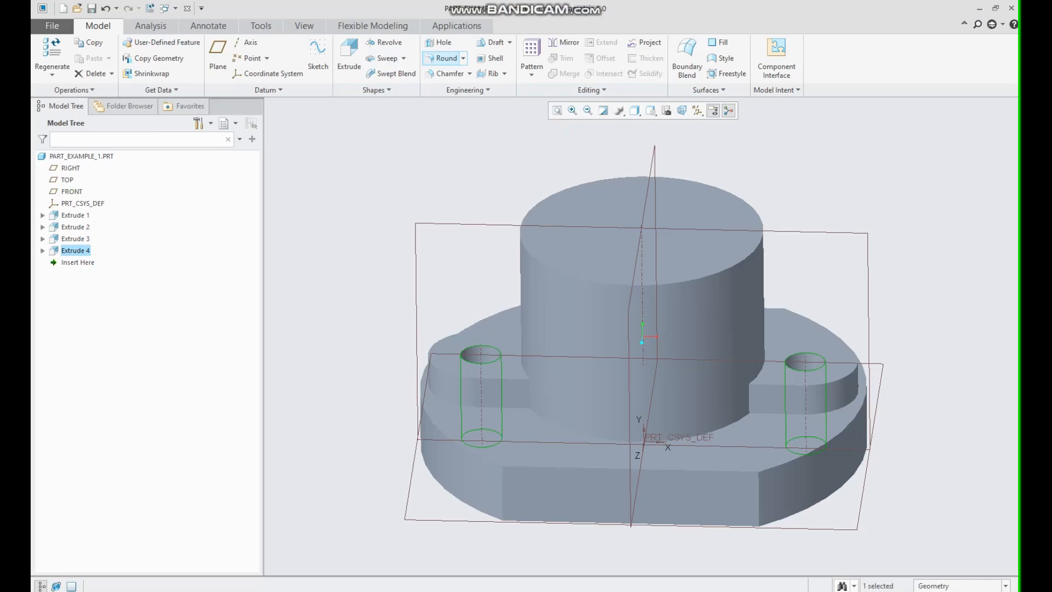
# Start a new extrusion on the cylinder's top face and sketch a 20 mm diameter circle at the origin.
pyautogui.click(349, 55)
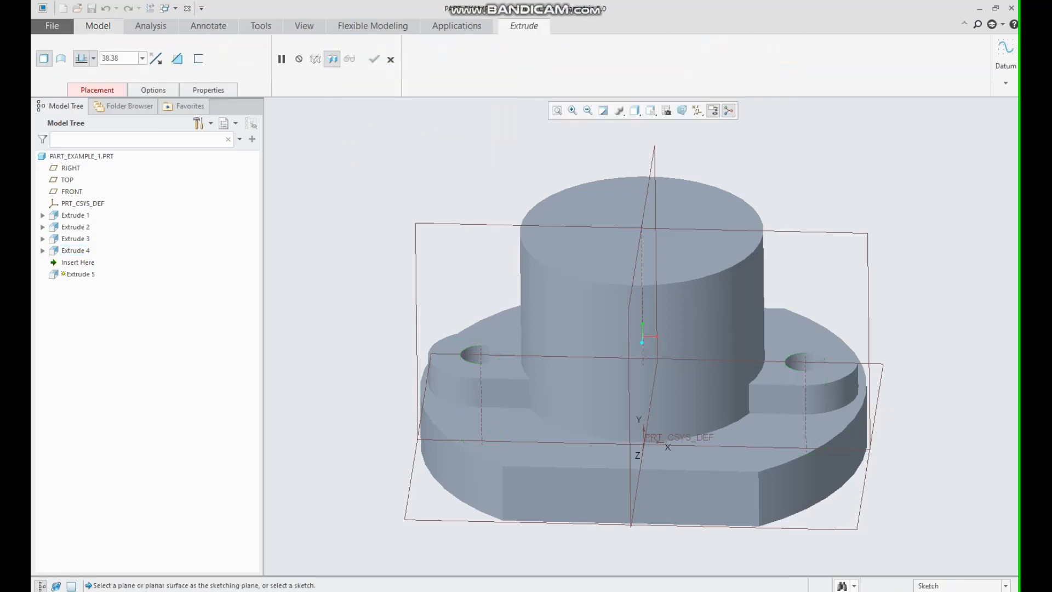
pyautogui.click(641, 230)
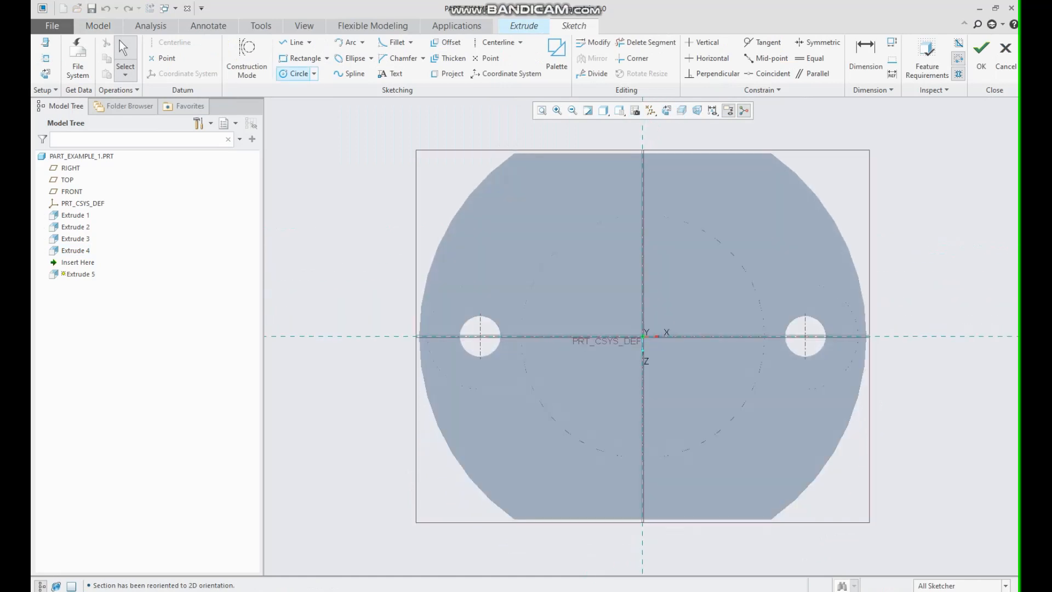
pyautogui.click(299, 74)
pyautogui.click(643, 337)
pyautogui.click(691, 274)
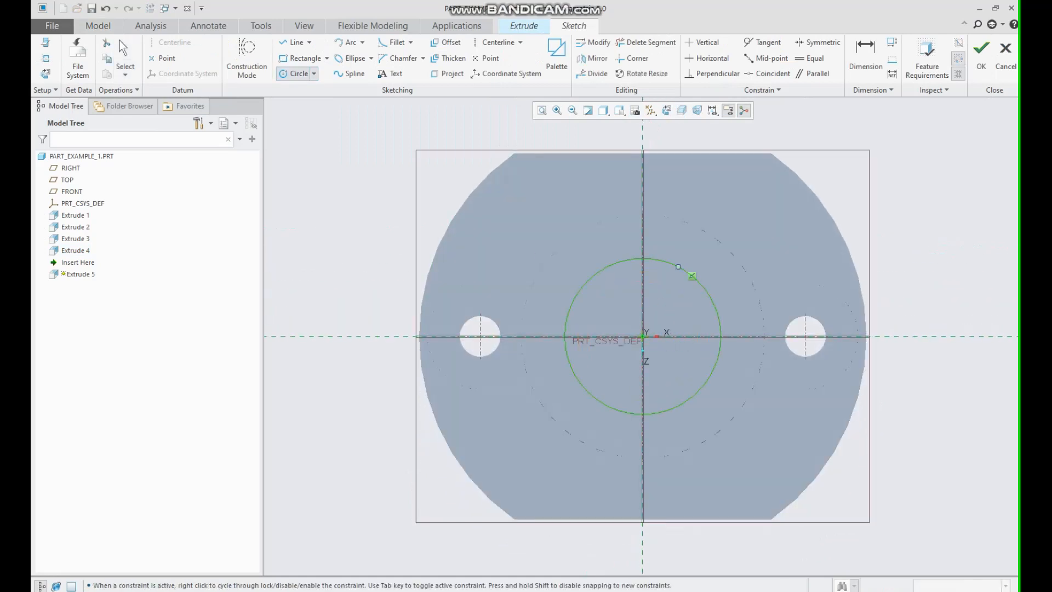
pyautogui.click(125, 60)
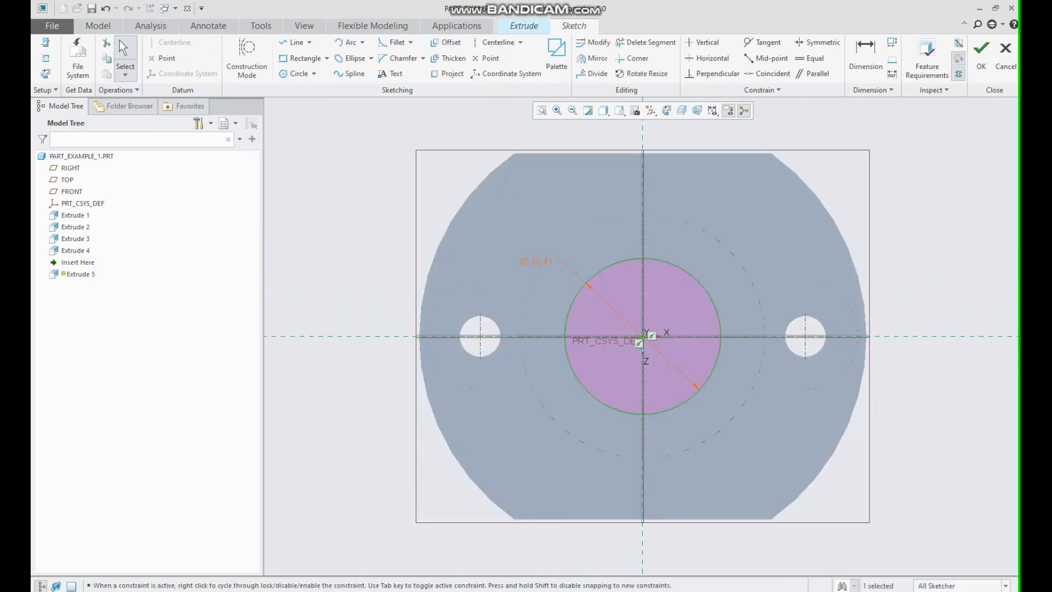
pyautogui.doubleClick(537, 261)
pyautogui.write('20')
pyautogui.press('Return')
# Finish the sketch and cut the central hole through the entire part.
pyautogui.hotkey('ctrl', 'd')
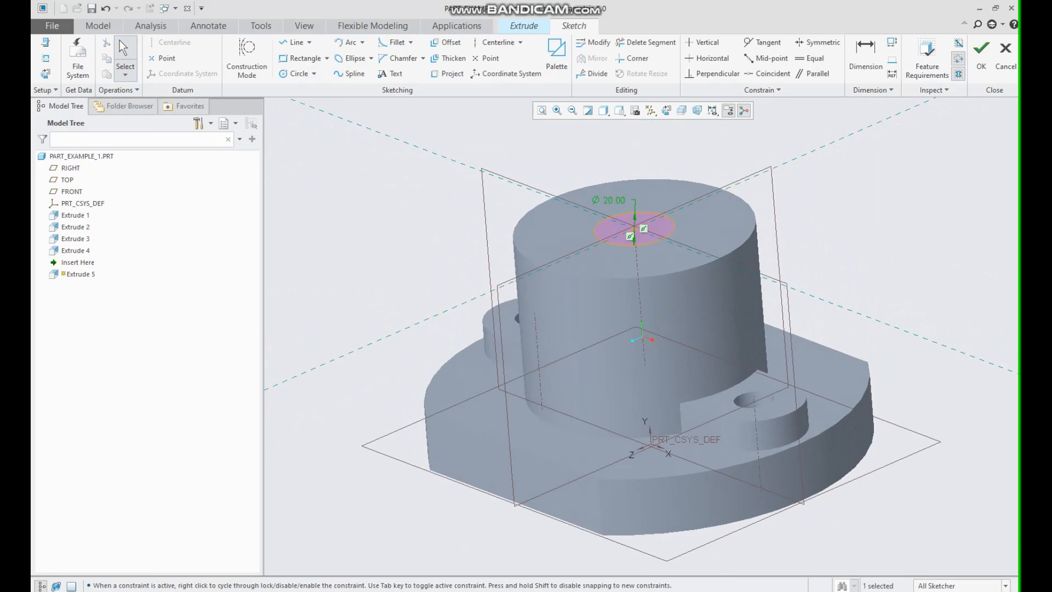
pyautogui.moveTo(647, 350); pyautogui.dragTo(670, 343, button='middle')
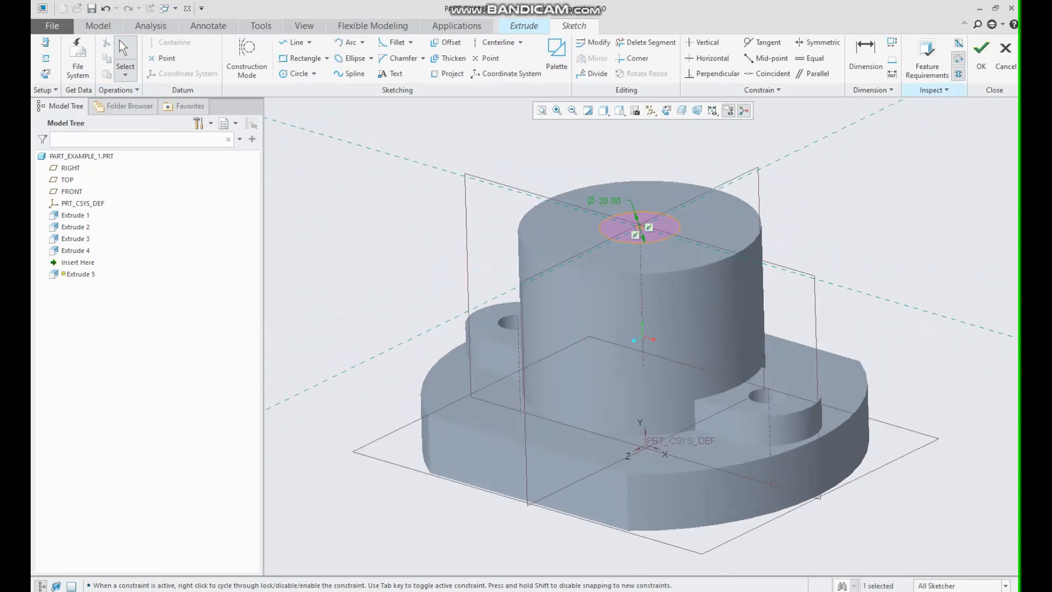
pyautogui.click(981, 55)
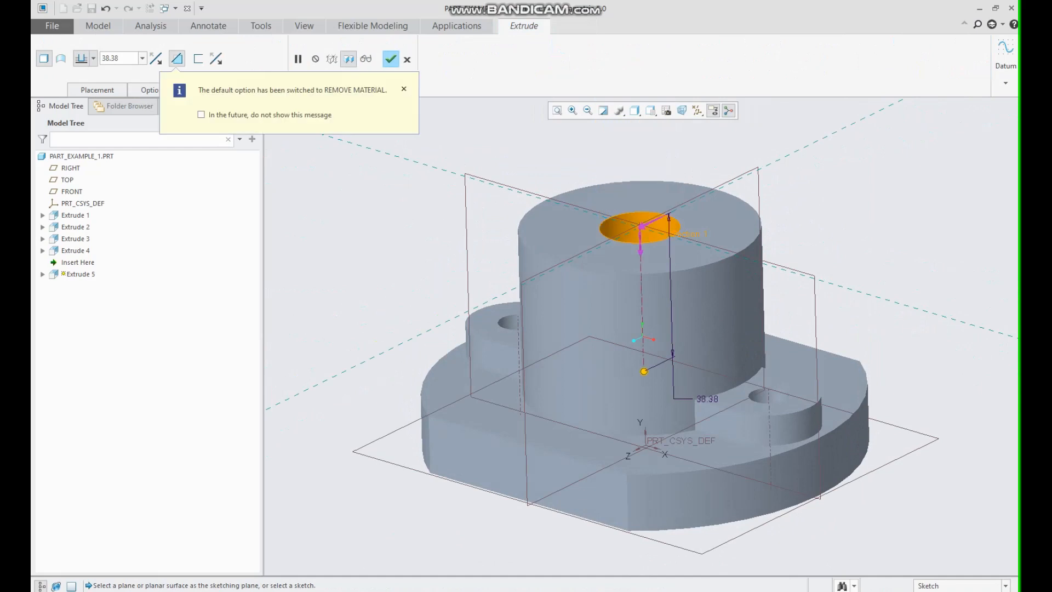
pyautogui.click(98, 90)
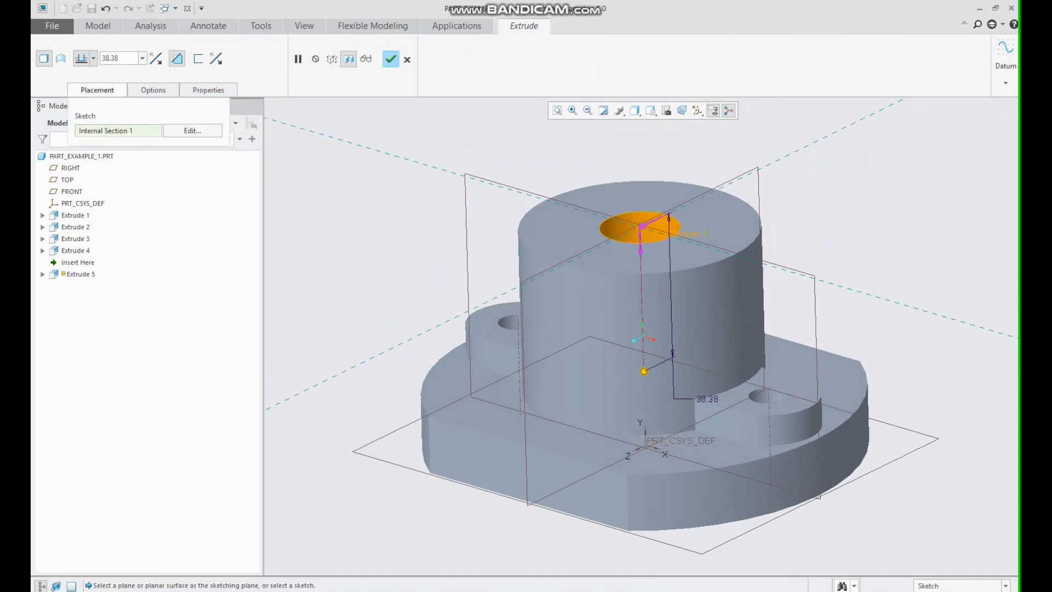
pyautogui.click(93, 58)
pyautogui.click(81, 126)
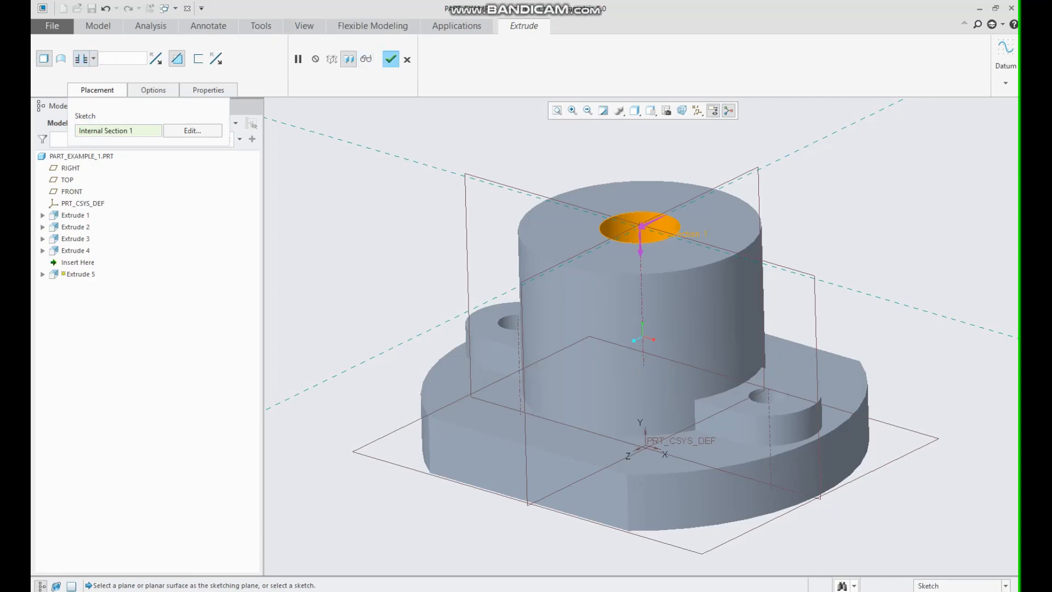
pyautogui.click(391, 59)
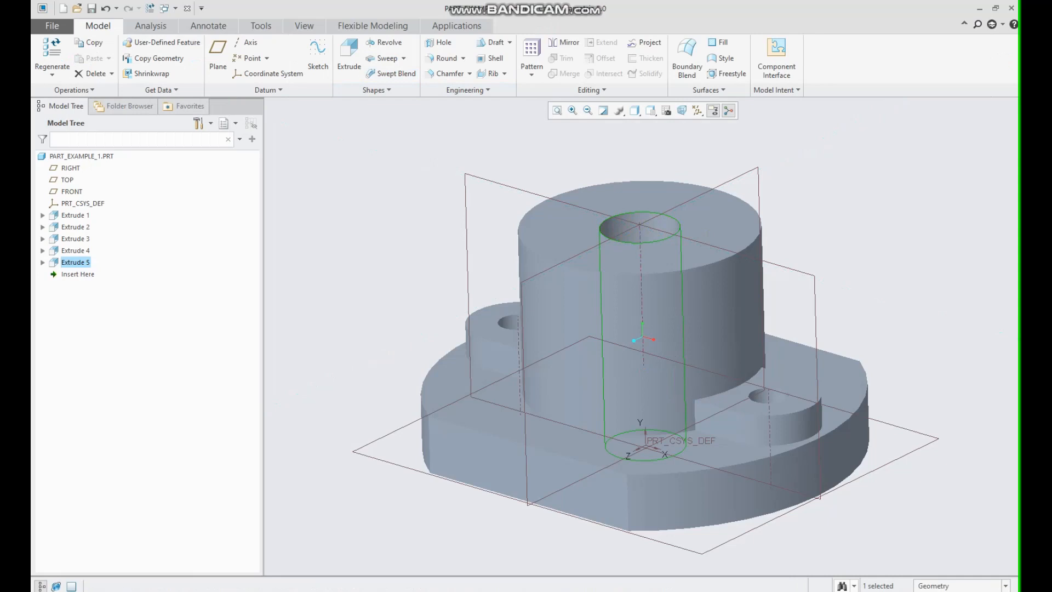
# Chamfer the central hole's top edge with a D x D size of 10.
pyautogui.click(428, 164)
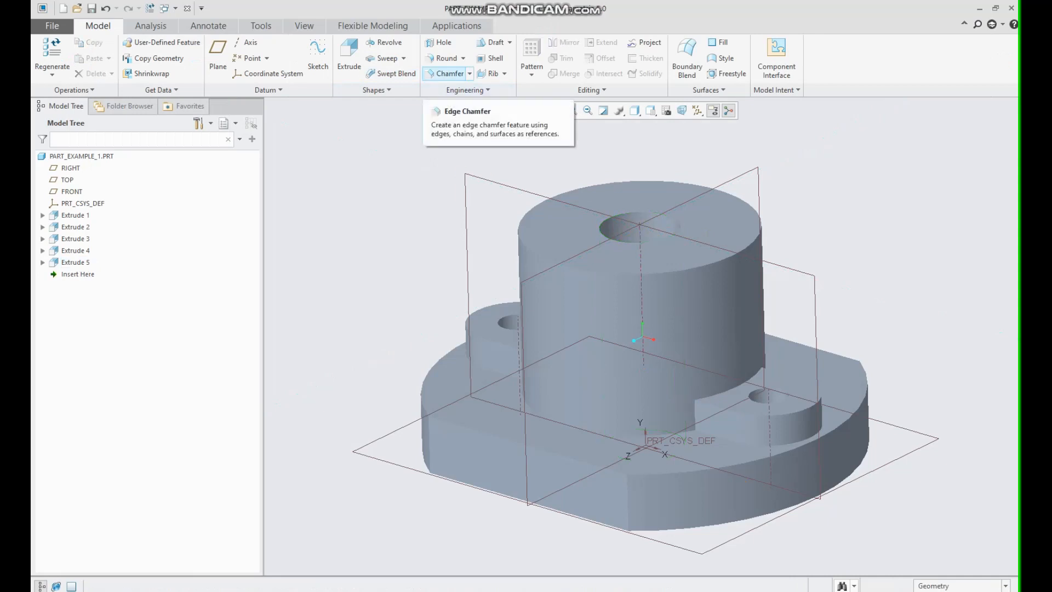
pyautogui.click(447, 73)
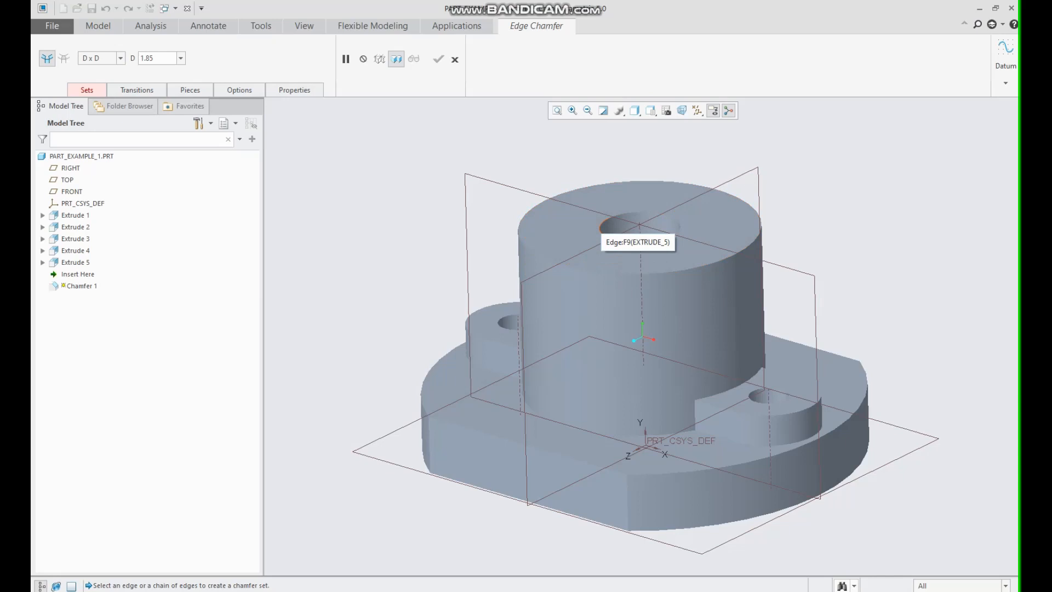
pyautogui.click(603, 228)
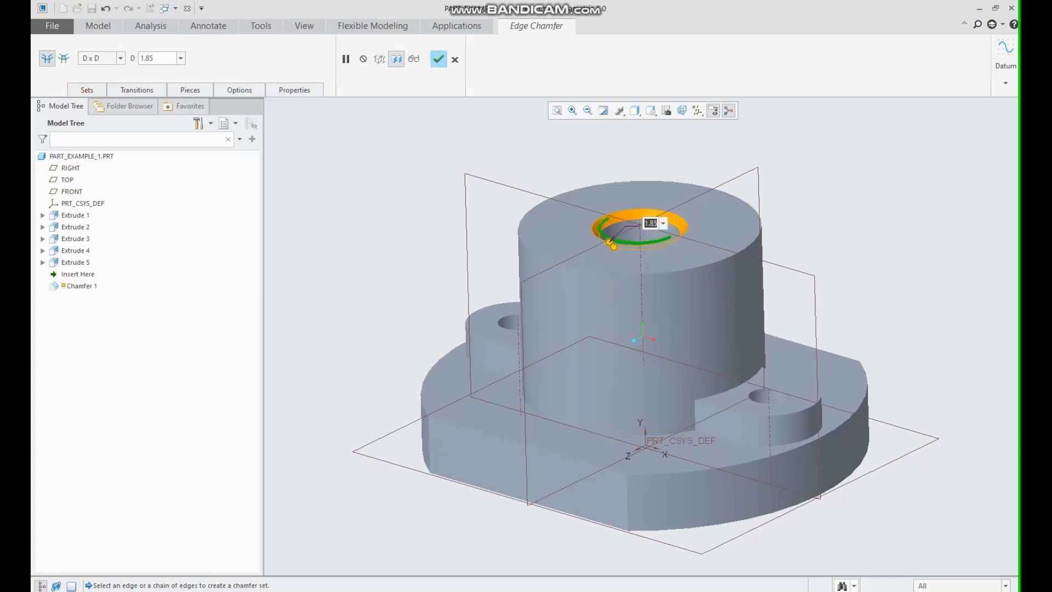
pyautogui.write('20')
pyautogui.press('Return')
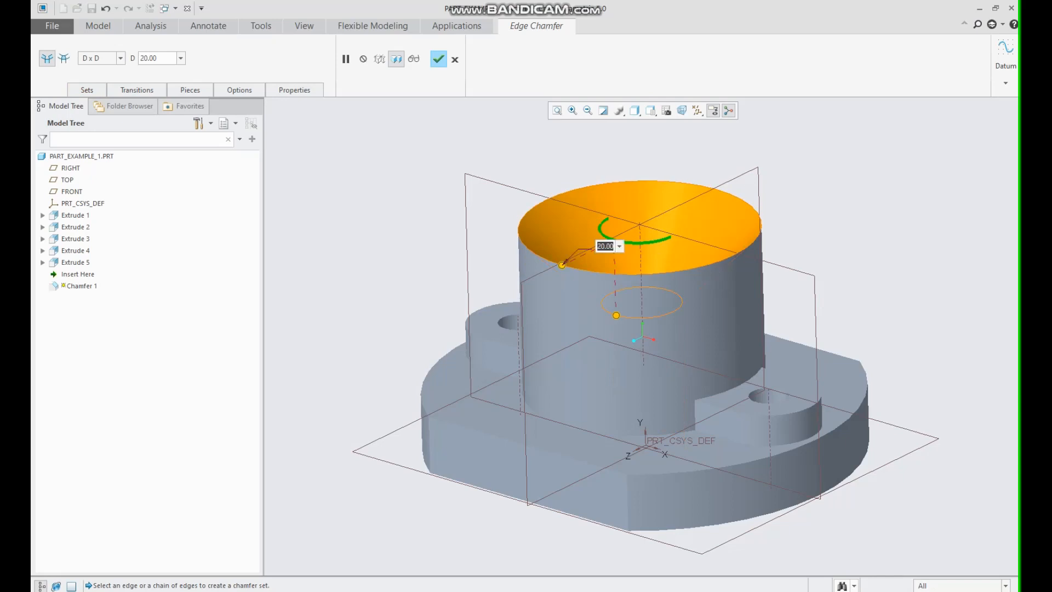
pyautogui.write('10')
pyautogui.press('Return')
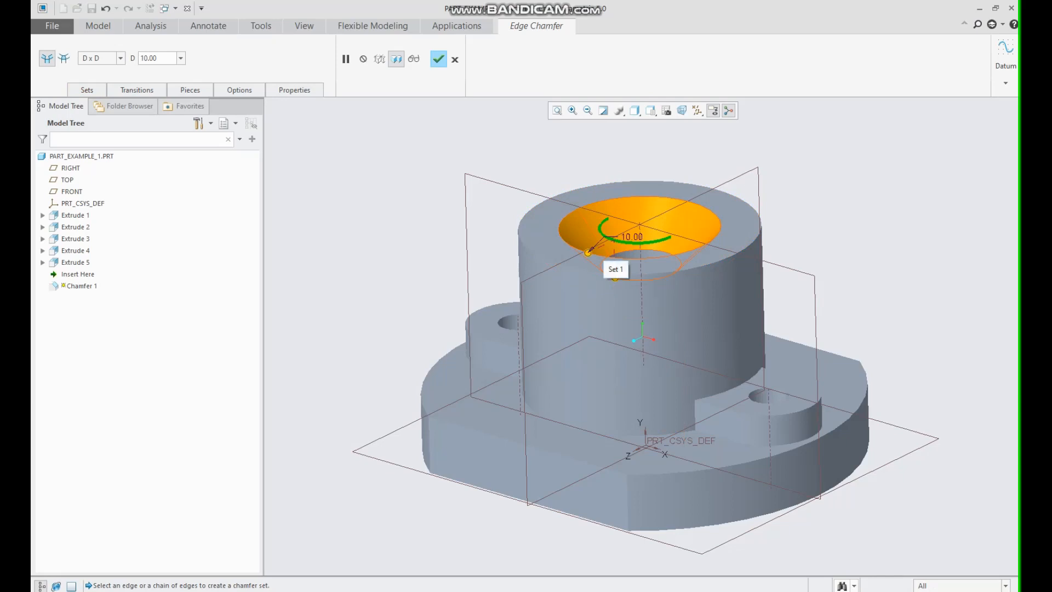
pyautogui.click(438, 58)
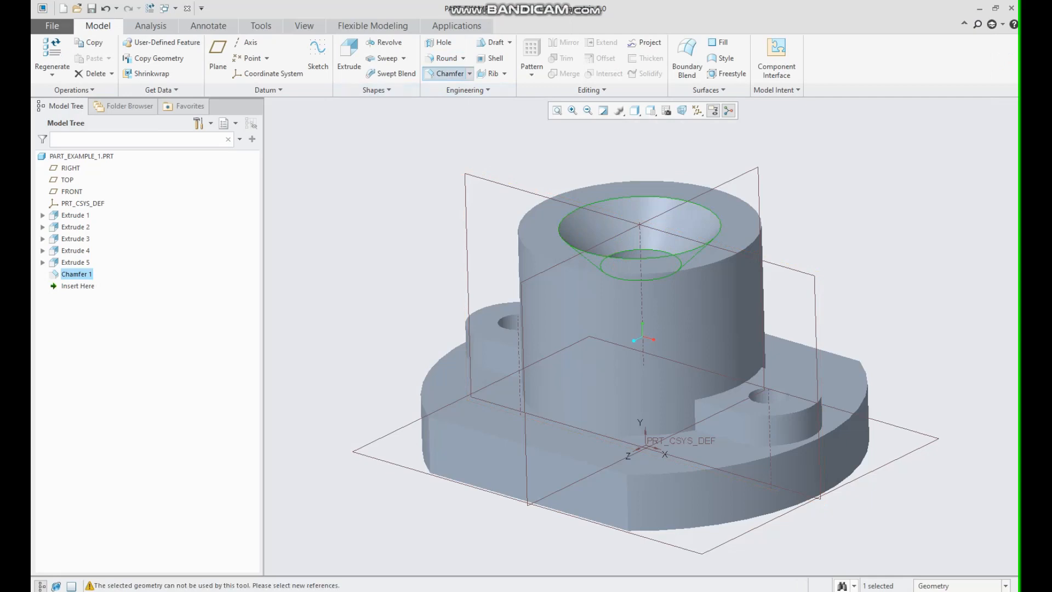
# Chamfer the cylinder's outer top edge with a D x D size of 5.
pyautogui.click(445, 73)
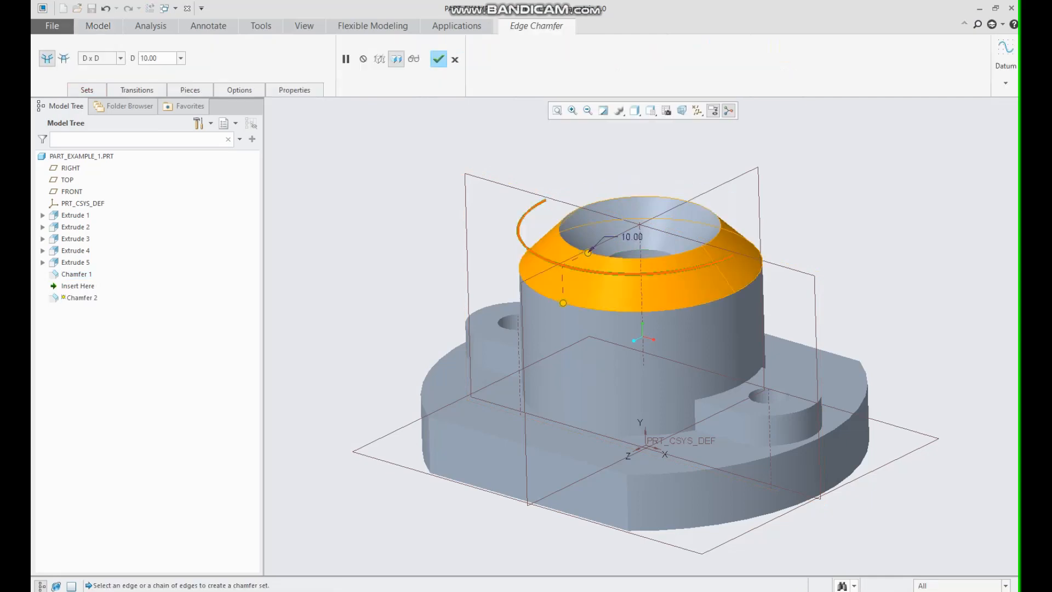
pyautogui.click(149, 58)
pyautogui.write('5')
pyautogui.press('Return')
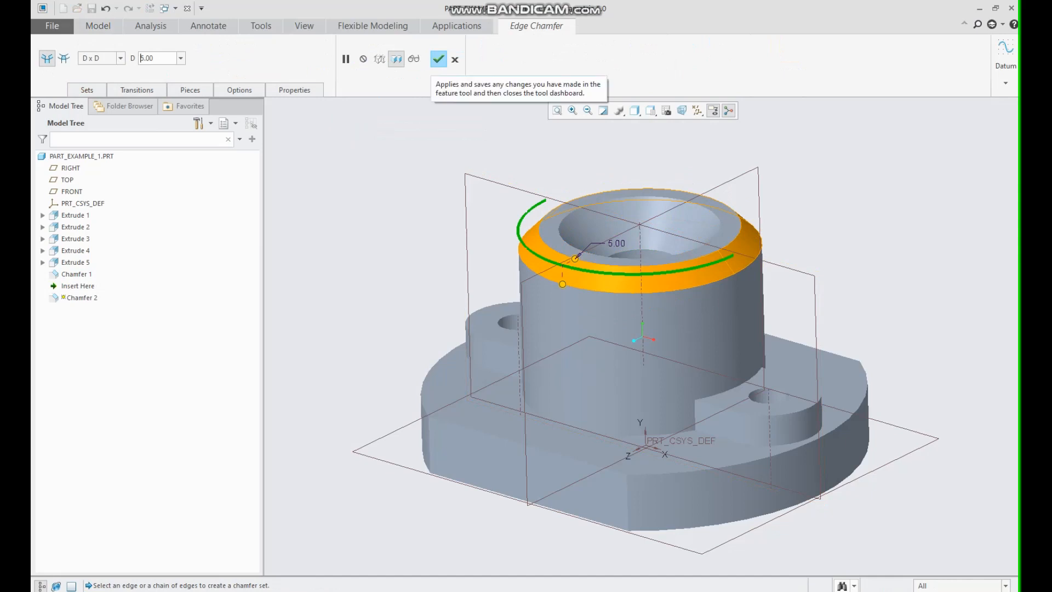
pyautogui.click(439, 63)
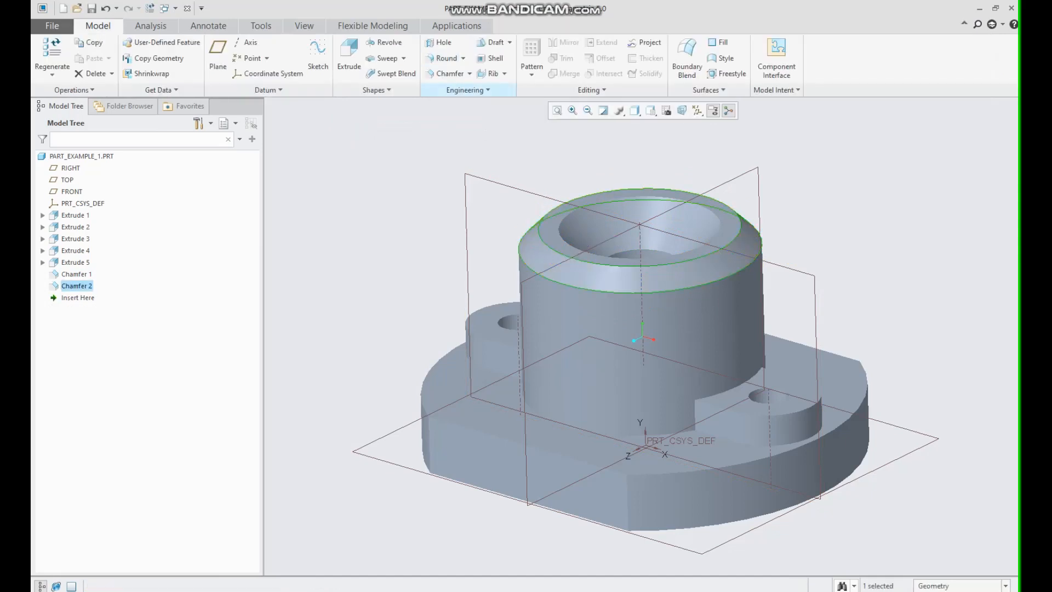
# Return to the standard orientation and turn off the display of all datum features.
pyautogui.moveTo(597, 246)
pyautogui.mouseDown(button='middle')
pyautogui.moveTo(616, 277)
pyautogui.moveTo(620, 351)
pyautogui.moveTo(616, 227)
pyautogui.mouseUp(button='middle')
pyautogui.hotkey('ctrl', 'd')
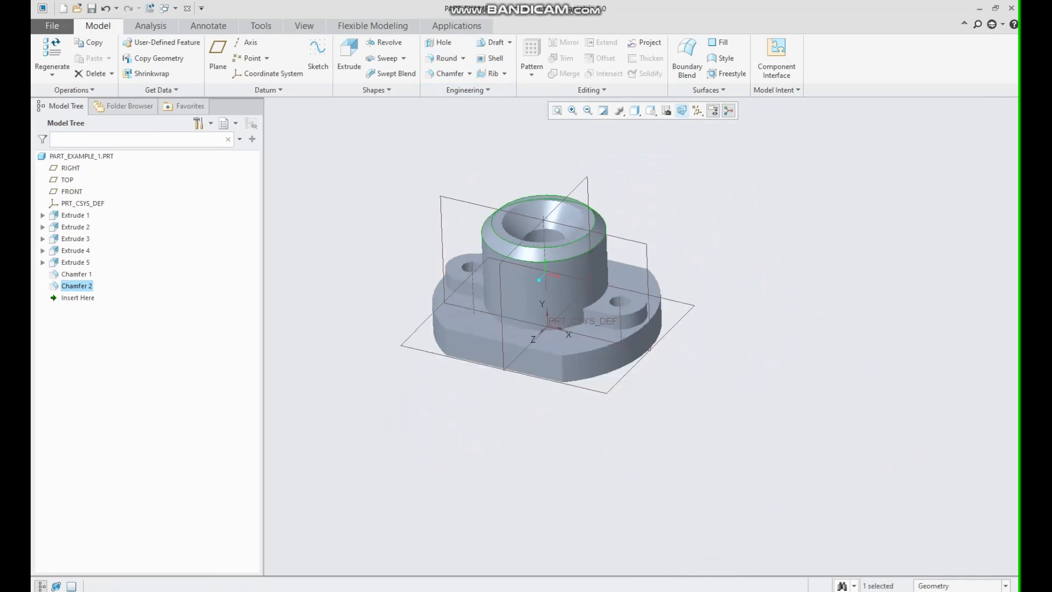
pyautogui.click(698, 111)
pyautogui.click(706, 125)
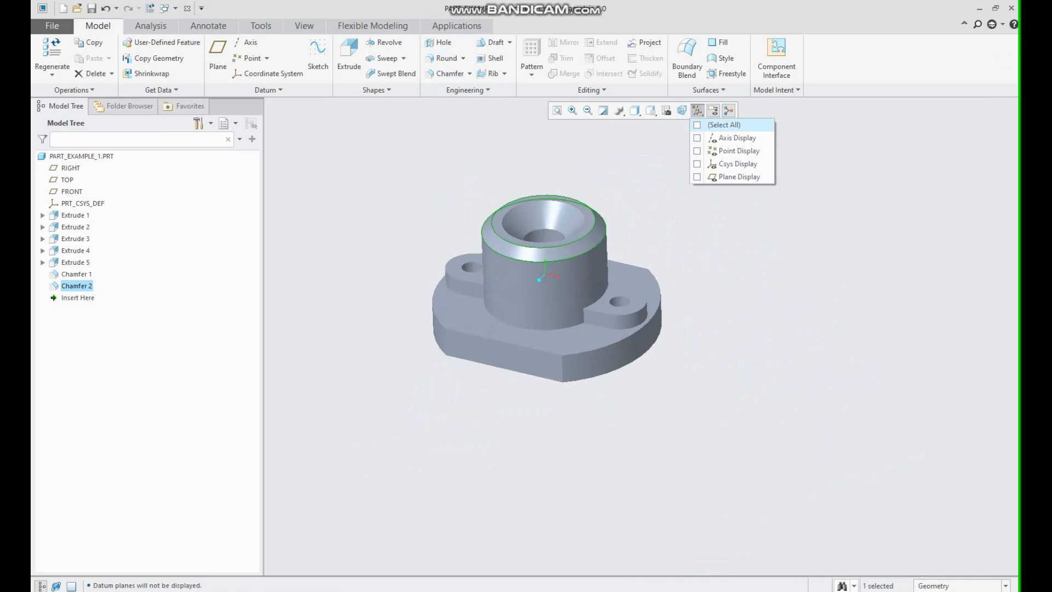
# Turn off the spin center display and refit the model in the view.
pyautogui.click(729, 111)
pyautogui.click(728, 110)
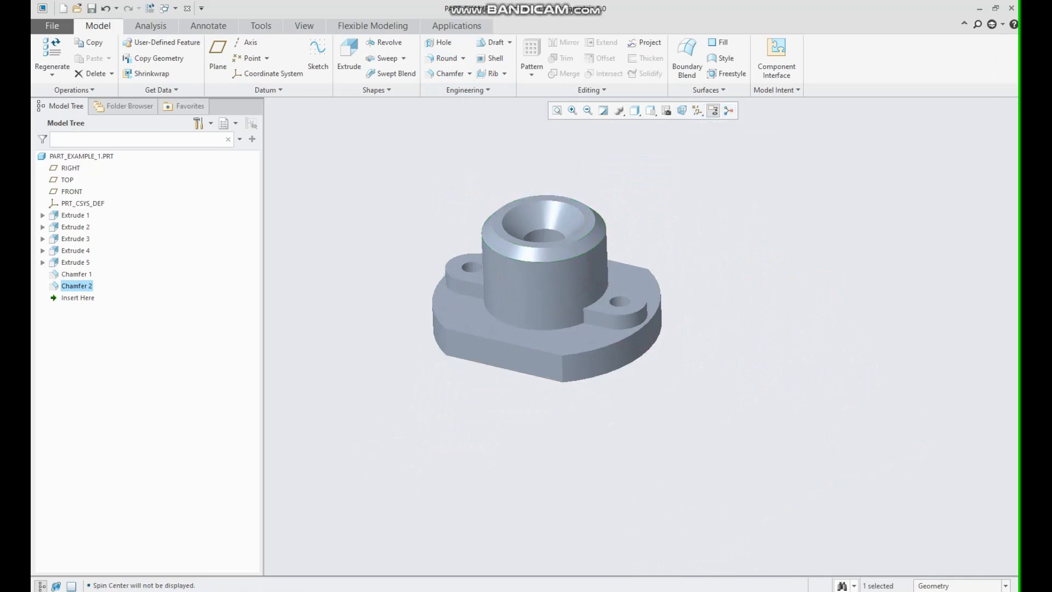
pyautogui.click(745, 203)
pyautogui.click(557, 111)
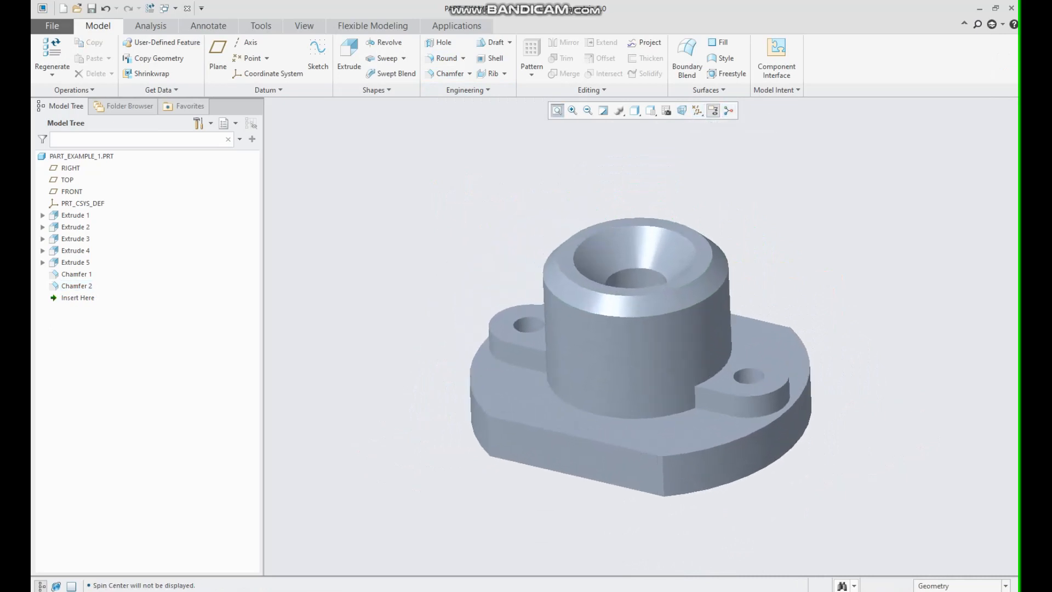
# Open Render Studio from the applications and switch off real-time rendering.
pyautogui.click(456, 26)
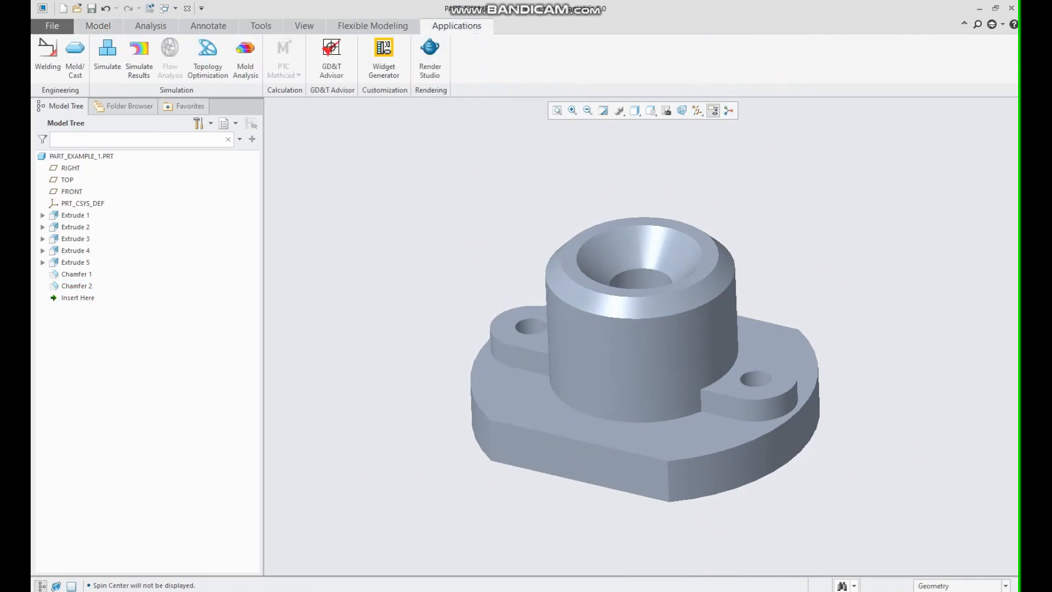
pyautogui.click(430, 57)
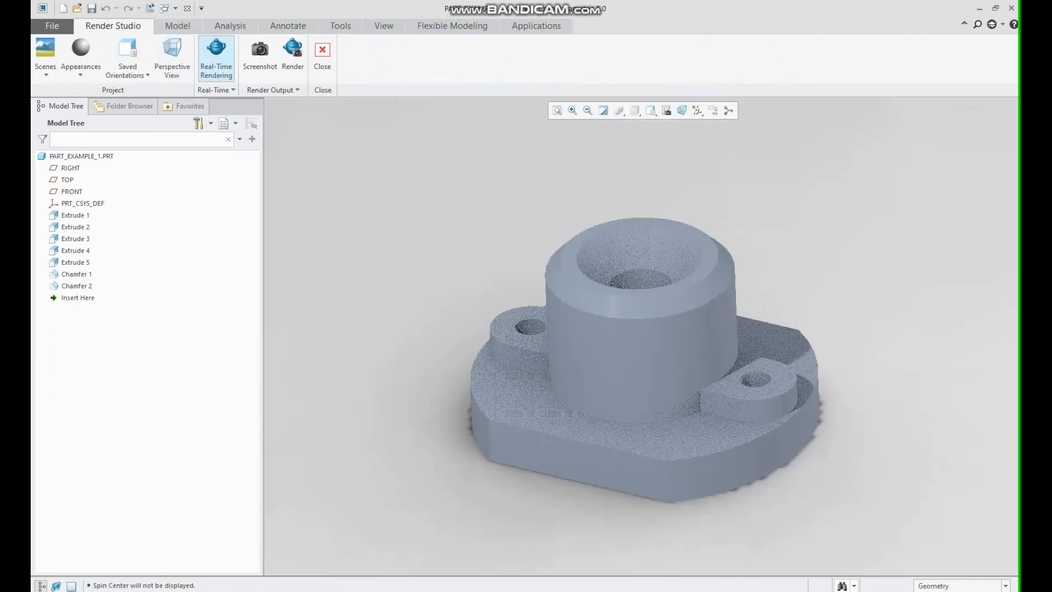
pyautogui.click(215, 58)
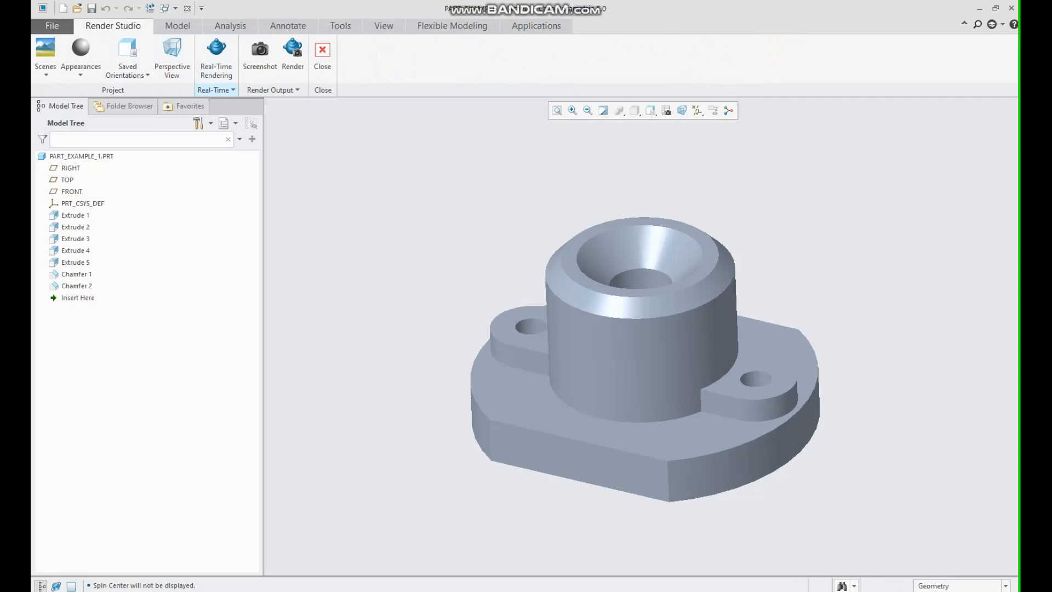
# Apply an appearance from the Metal-Aluminium.dmt library to the whole part, then switch real-time rendering back on.
pyautogui.click(81, 52)
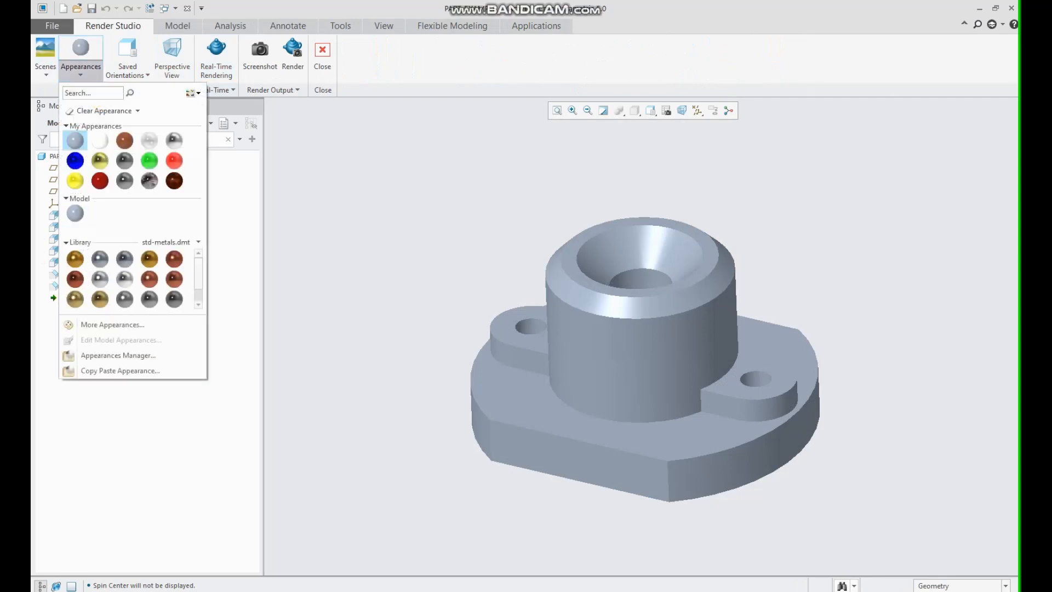
pyautogui.click(172, 242)
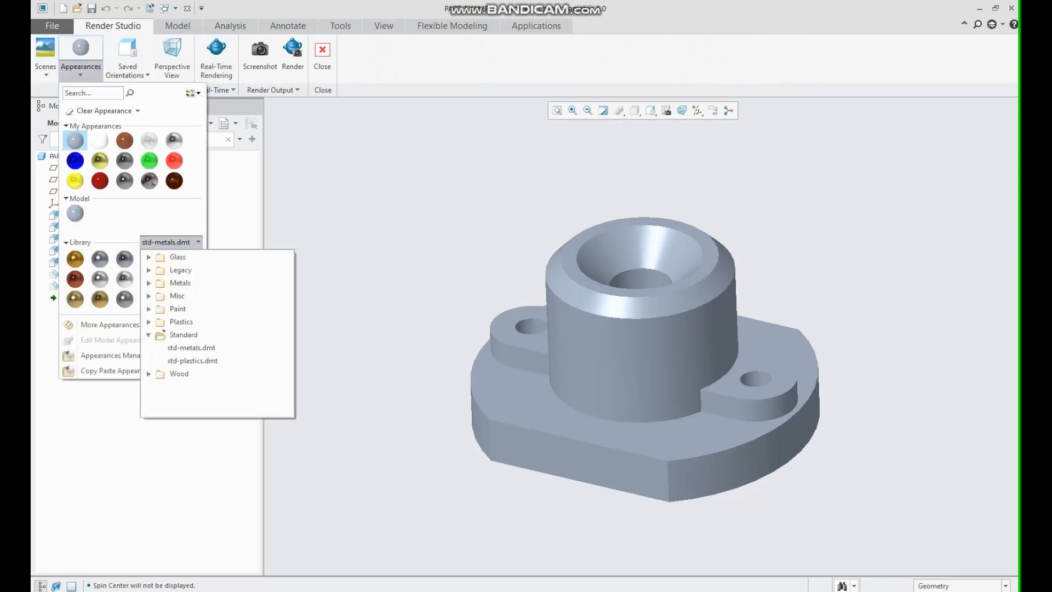
pyautogui.click(149, 284)
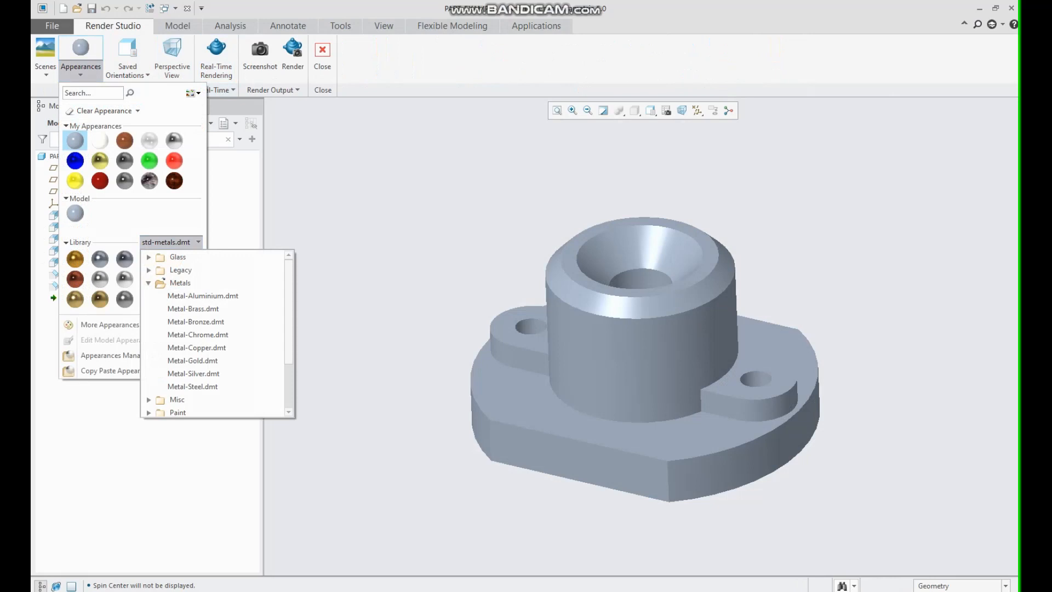
pyautogui.click(203, 296)
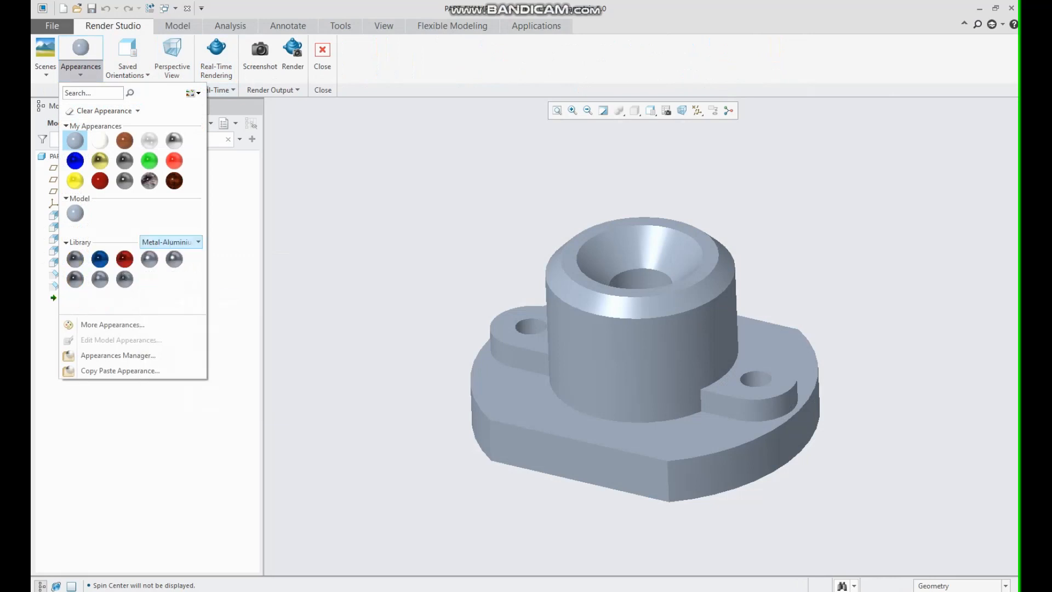
pyautogui.click(125, 280)
pyautogui.click(82, 156)
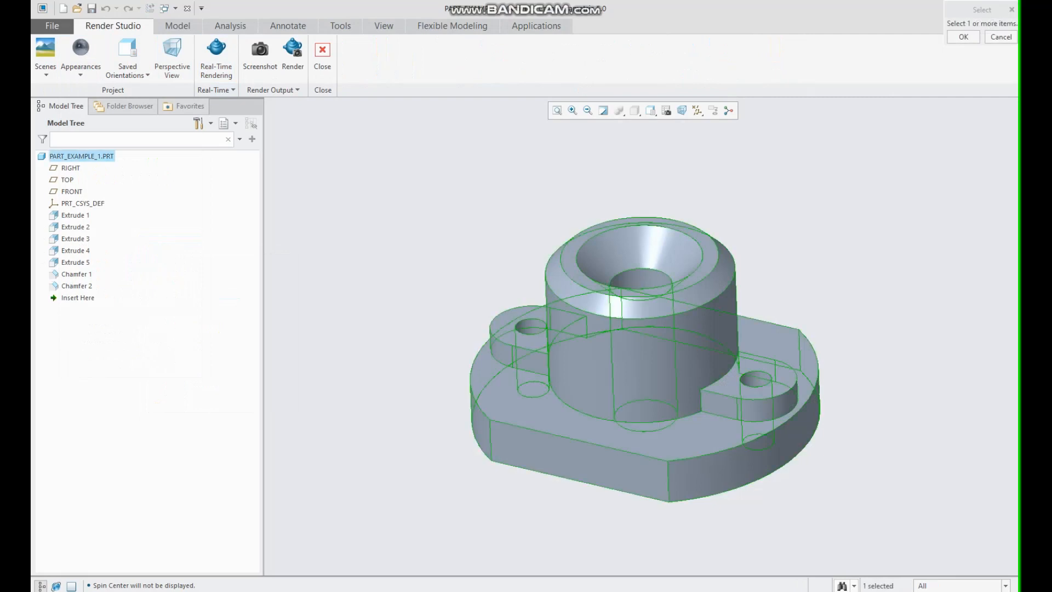
pyautogui.middleClick(82, 157)
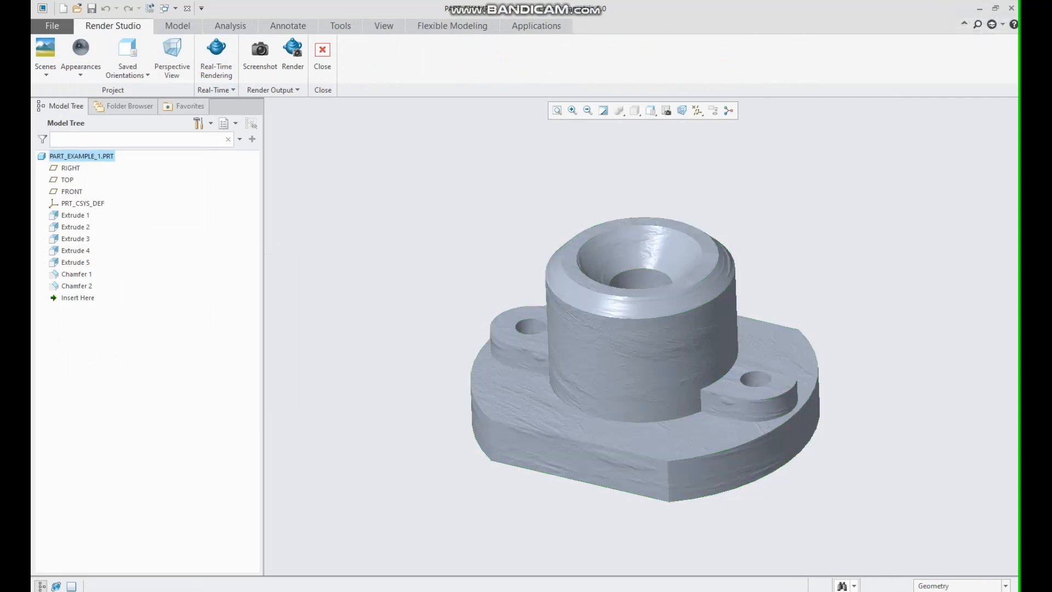
pyautogui.click(217, 58)
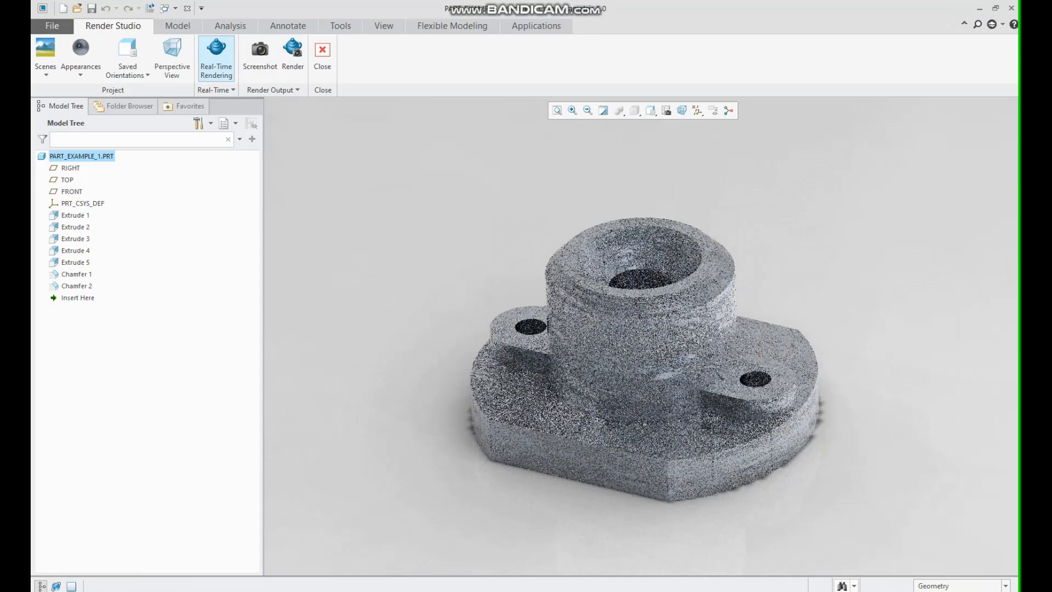